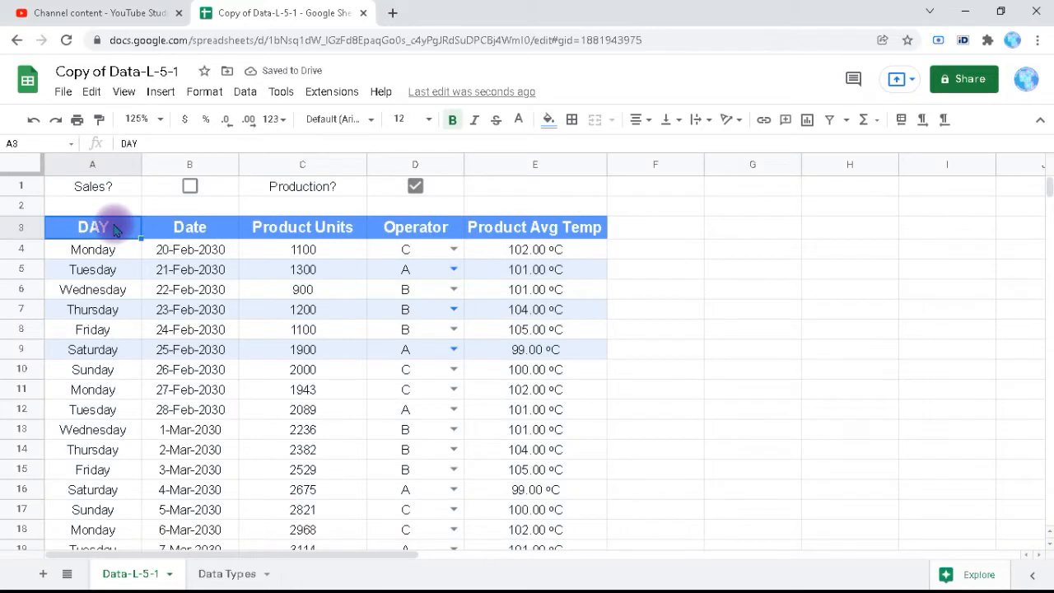
- Create a filter on the table headers in A3:E3, from DAY to Product Avg Temp
key(shift+Right)
key(shift+Right)
key(shift+Right)
key(shift+Right)
key(shift+Right)
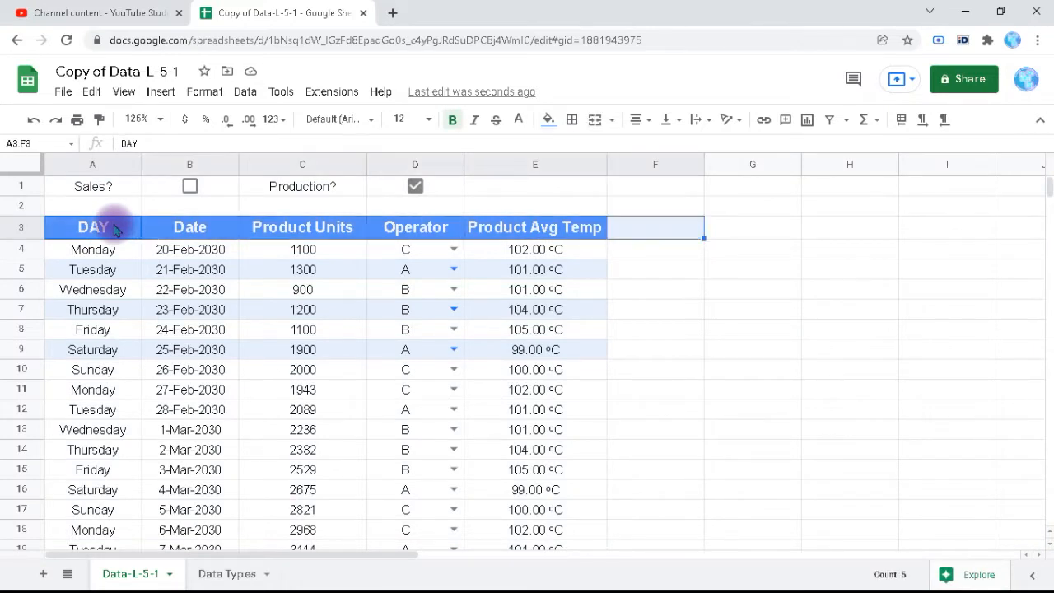
key(shift+Left)
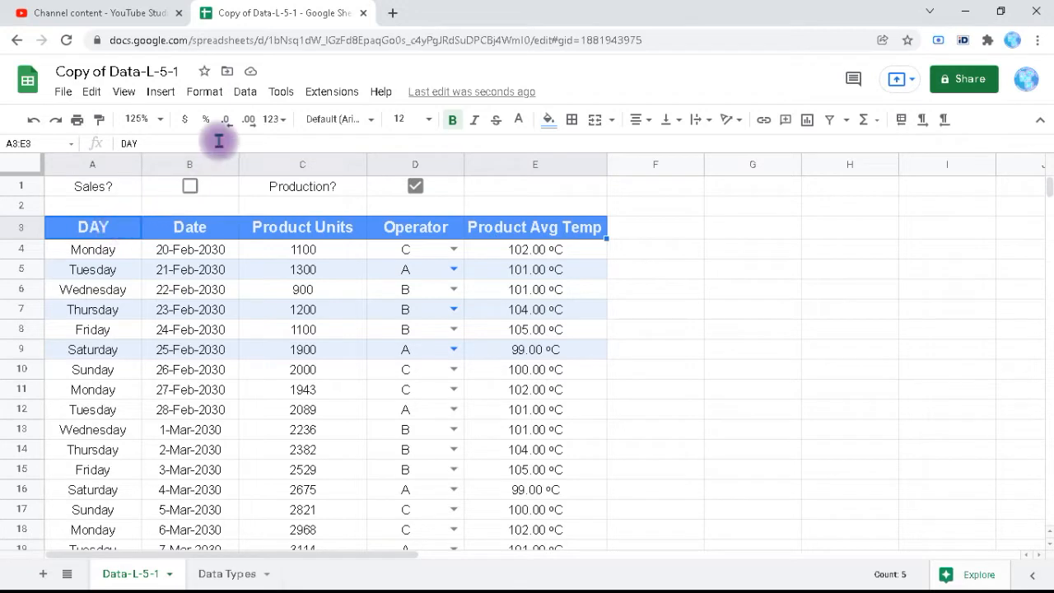
click(246, 92)
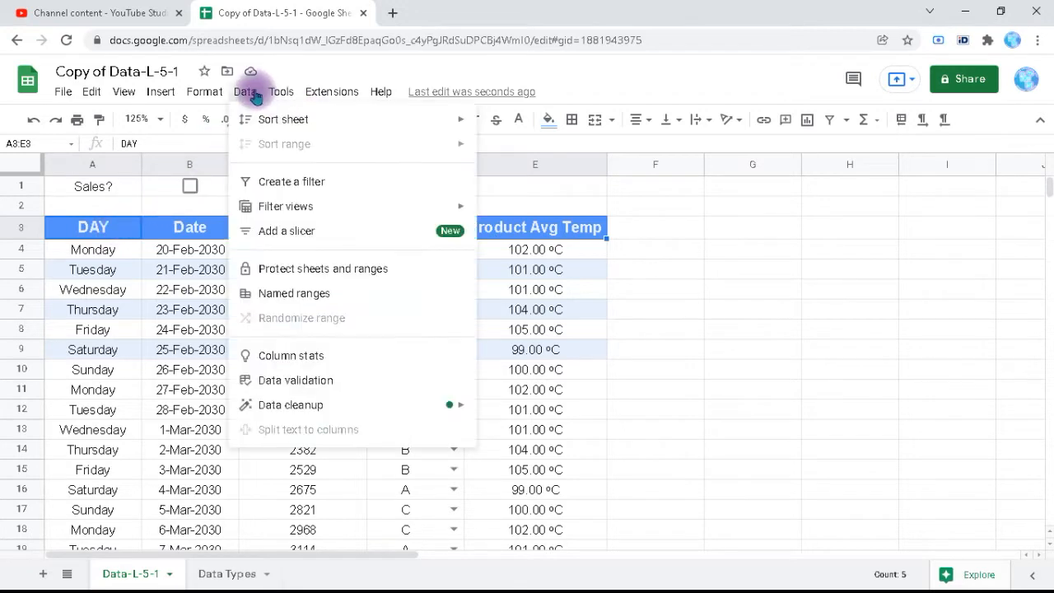
click(294, 185)
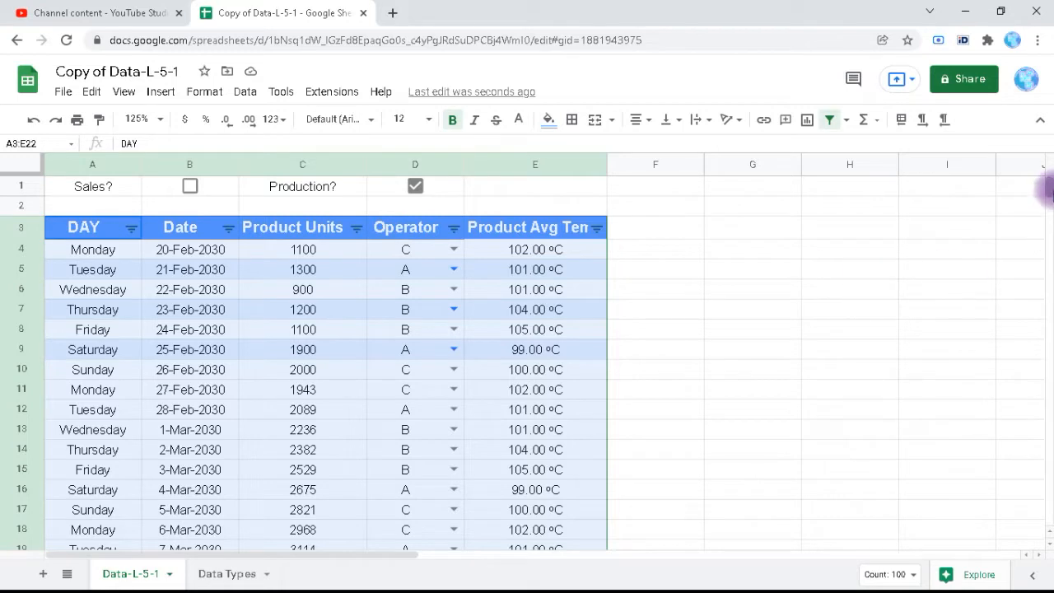
scroll(1047, 191, down, 2)
scroll(1048, 191, down, 1)
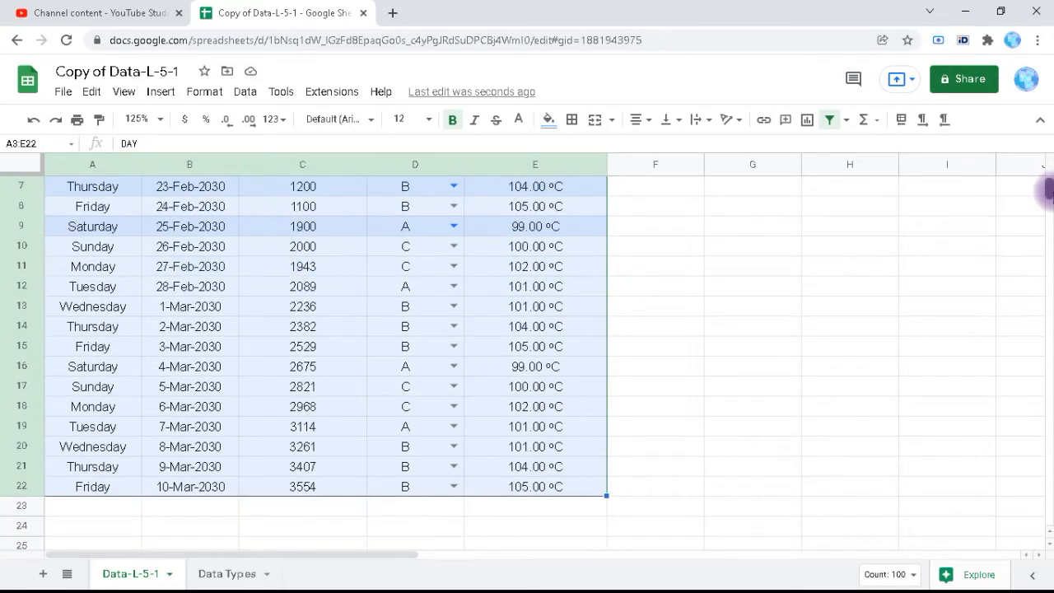
scroll(1048, 191, down, 1)
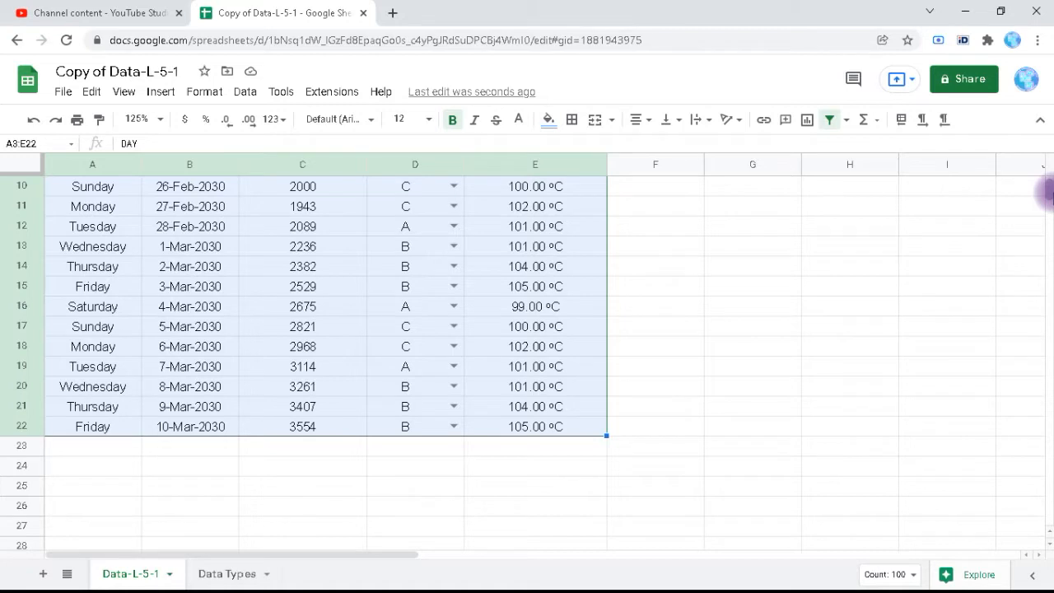
scroll(1046, 177, up, 3)
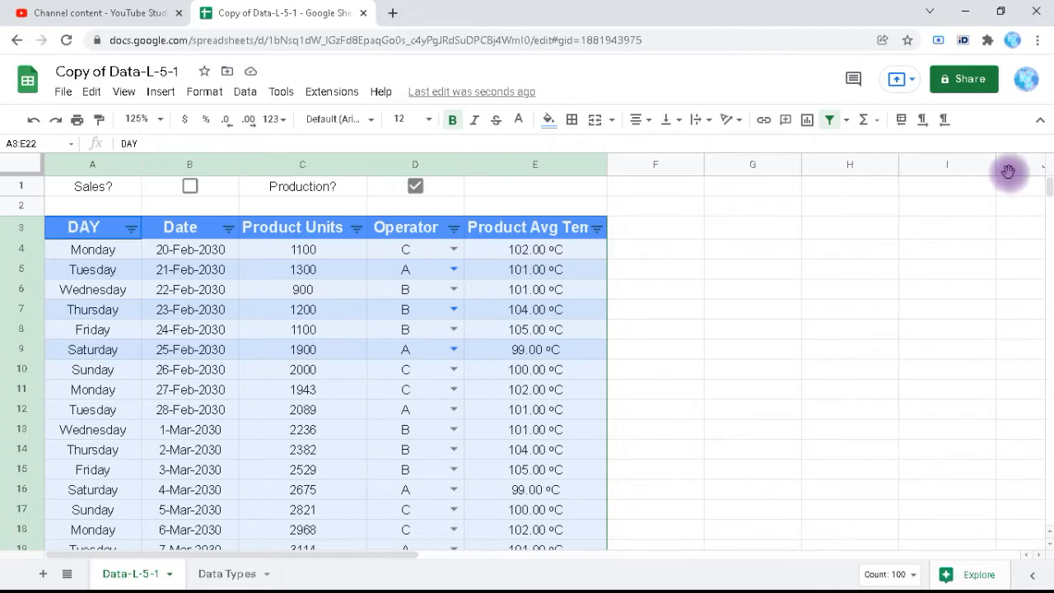
- Filter the DAY column by values so that only the Monday rows are shown
click(104, 236)
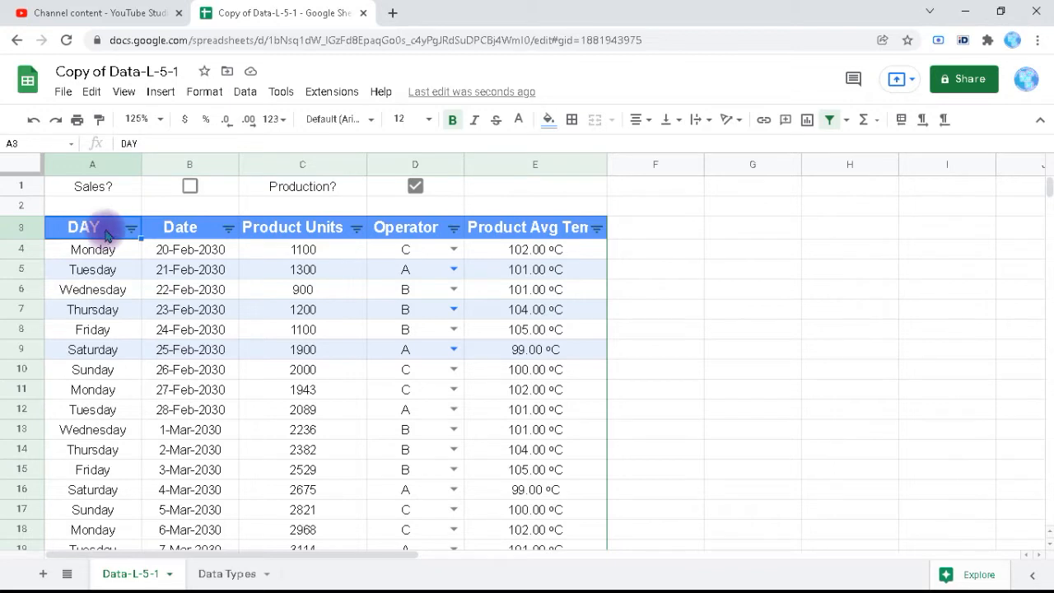
click(131, 230)
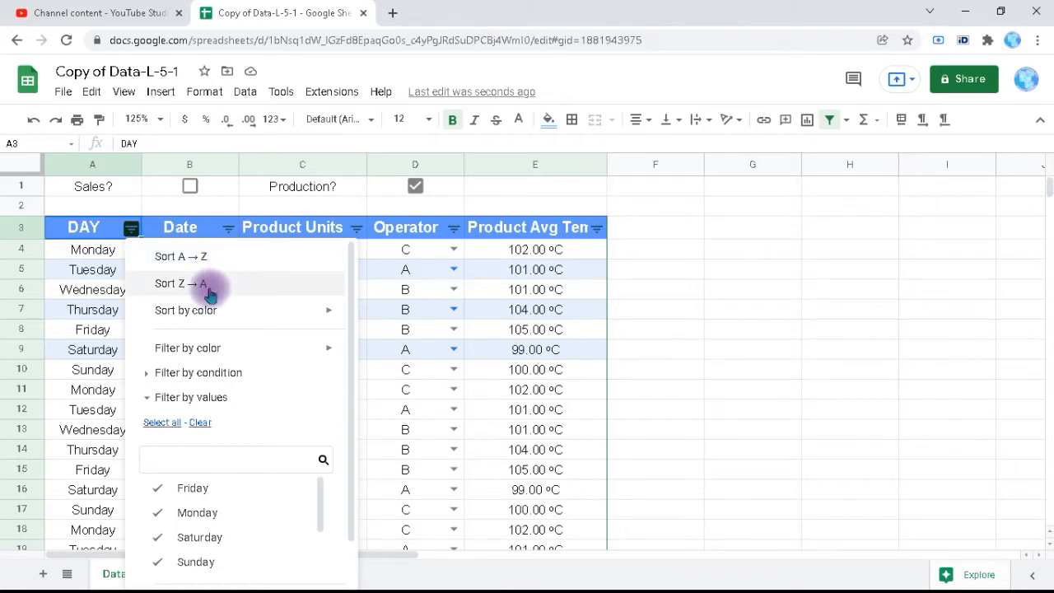
mouse_move(213, 316)
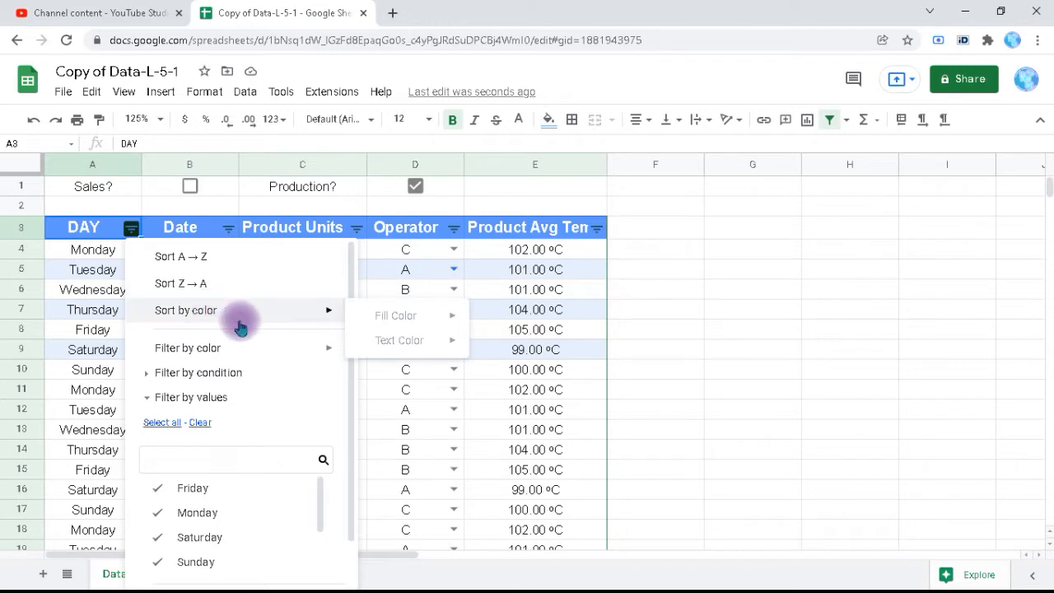
mouse_move(252, 354)
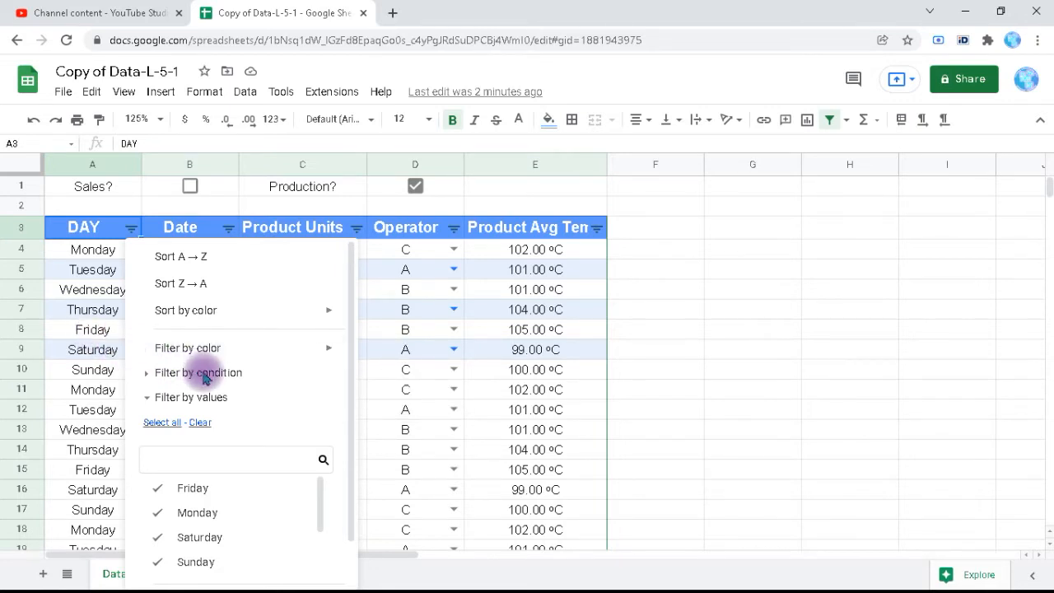
click(146, 402)
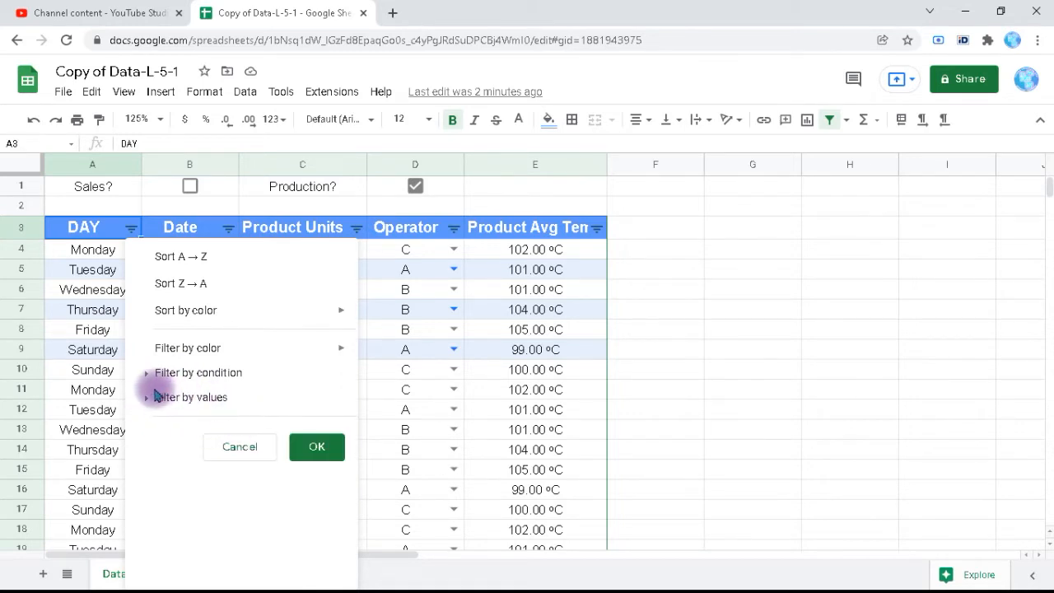
click(148, 398)
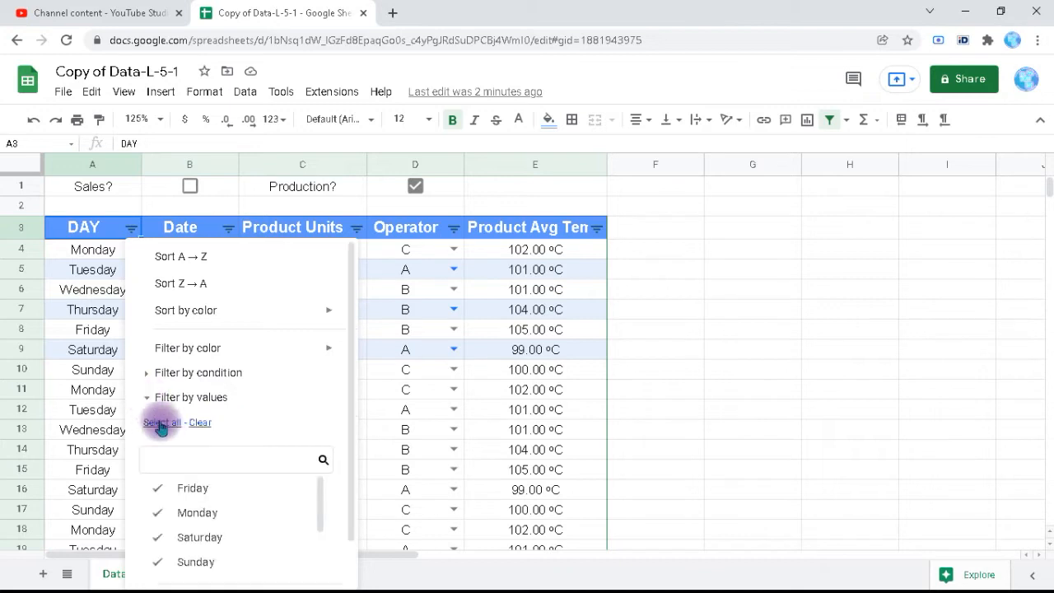
mouse_move(320, 514)
mouse_down()
mouse_move(321, 563)
mouse_move(320, 494)
mouse_move(318, 557)
mouse_move(318, 509)
mouse_up()
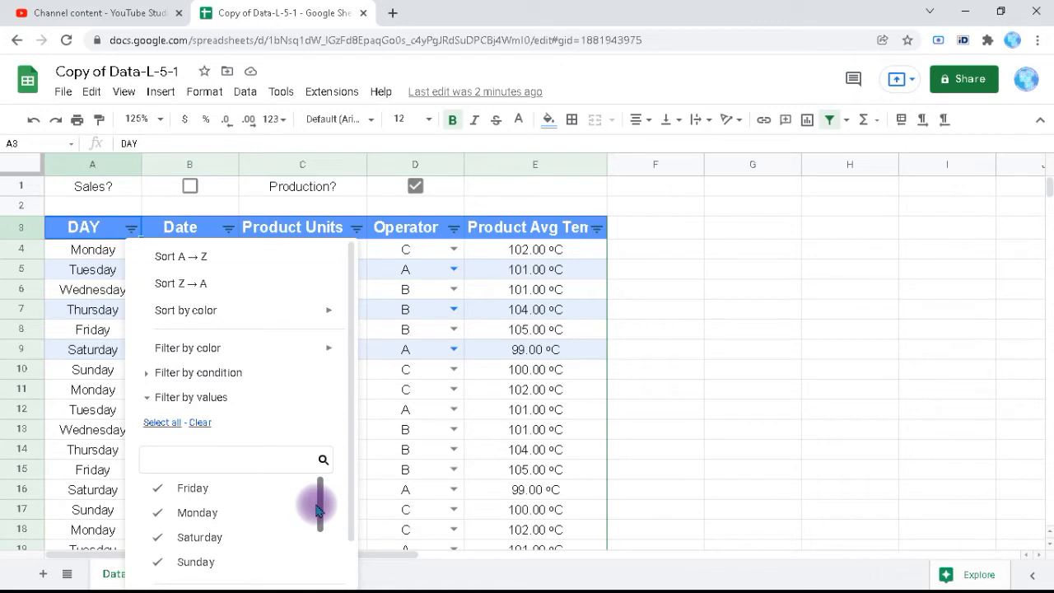
click(199, 424)
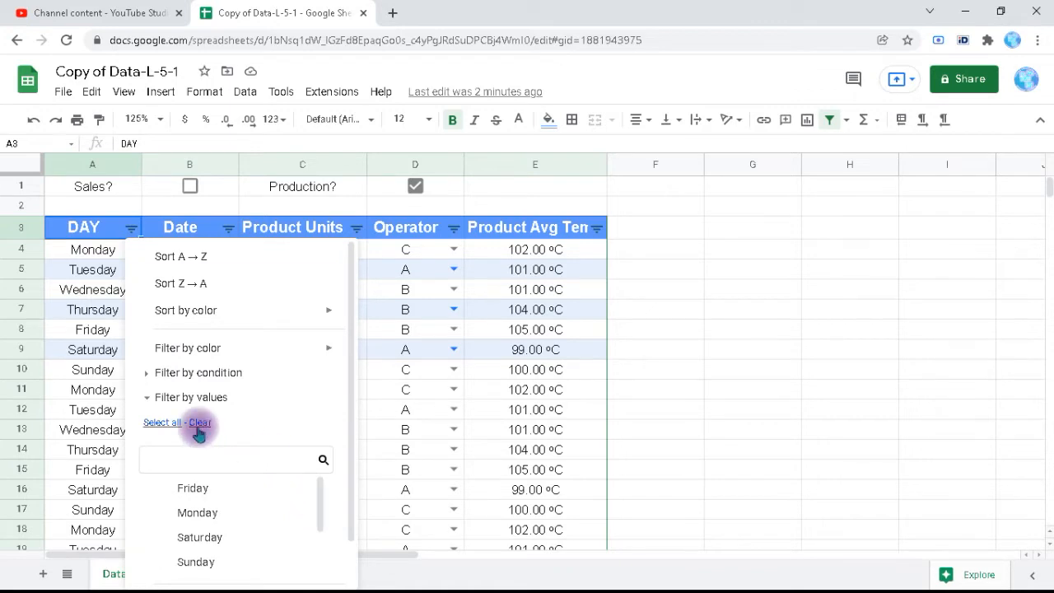
click(213, 522)
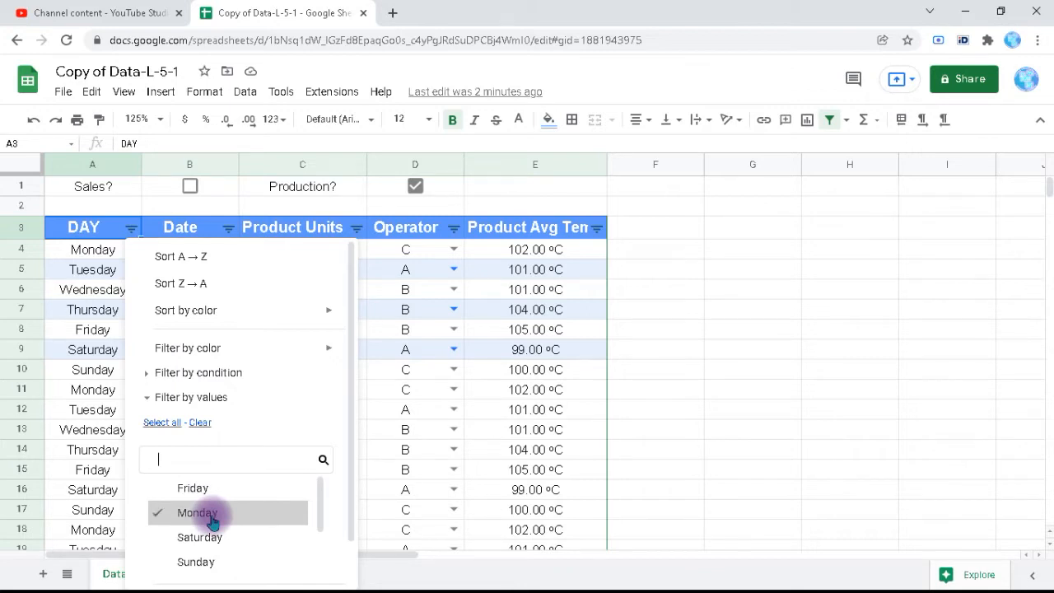
drag(351, 476, 352, 533)
click(305, 565)
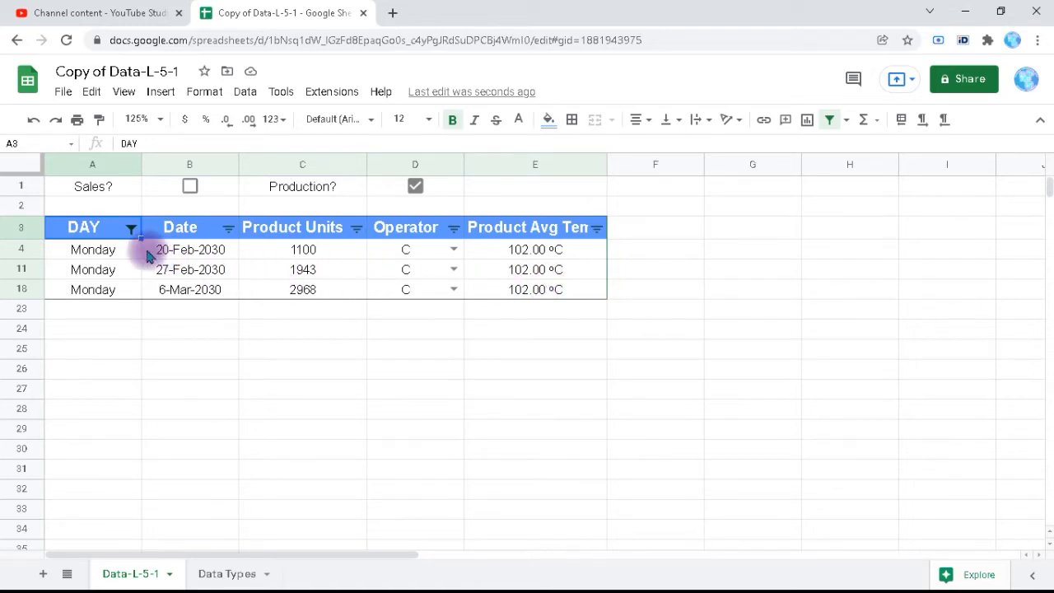
- Reselect all values in the DAY column's filter and apply it to bring every day back
click(130, 228)
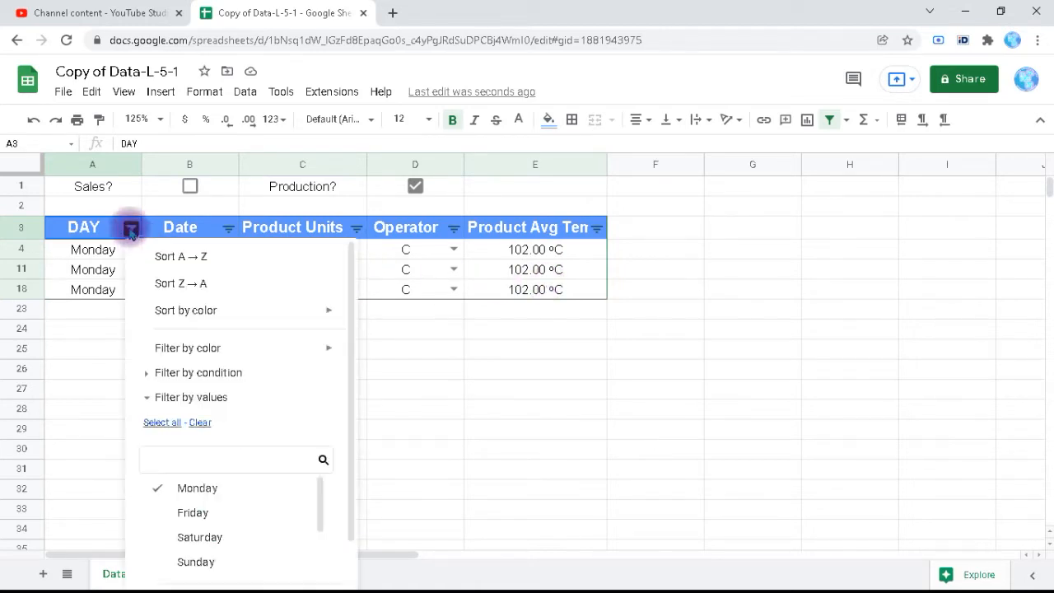
click(162, 422)
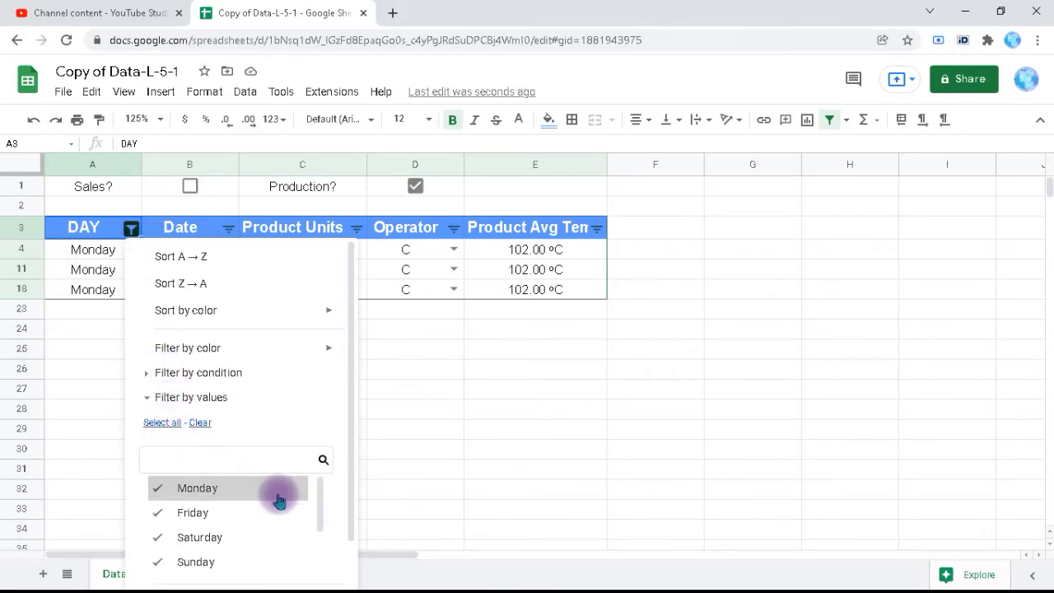
drag(353, 493, 353, 550)
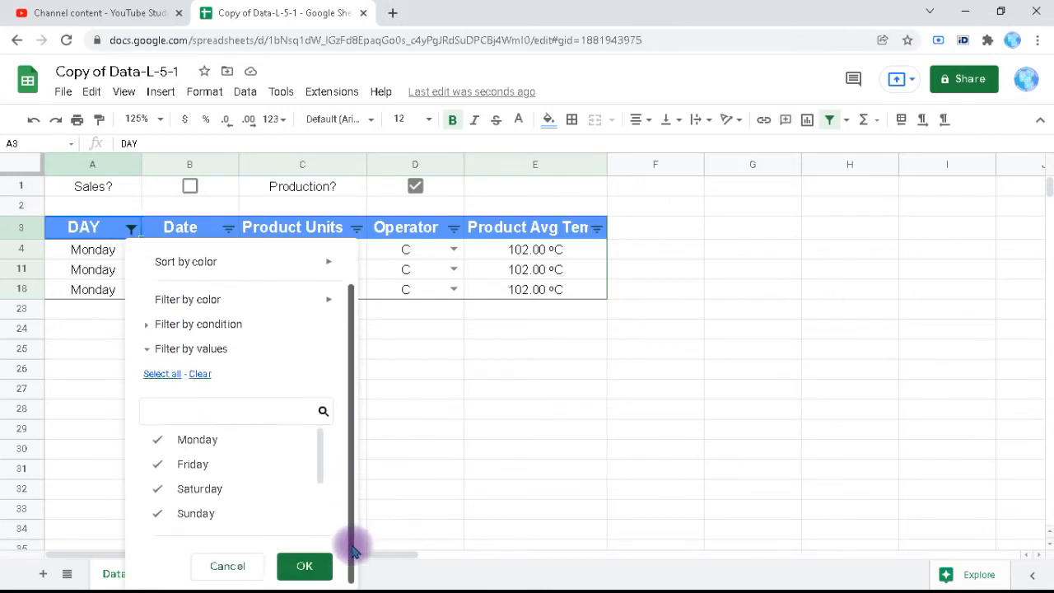
click(305, 564)
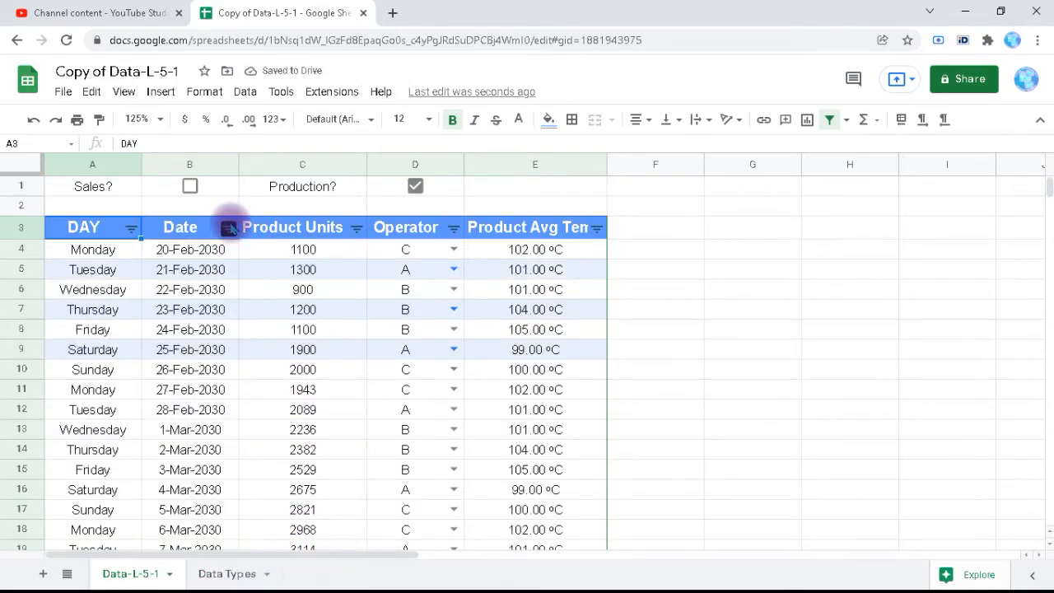
- Set the Date column's filter condition to "Date is after"
click(230, 230)
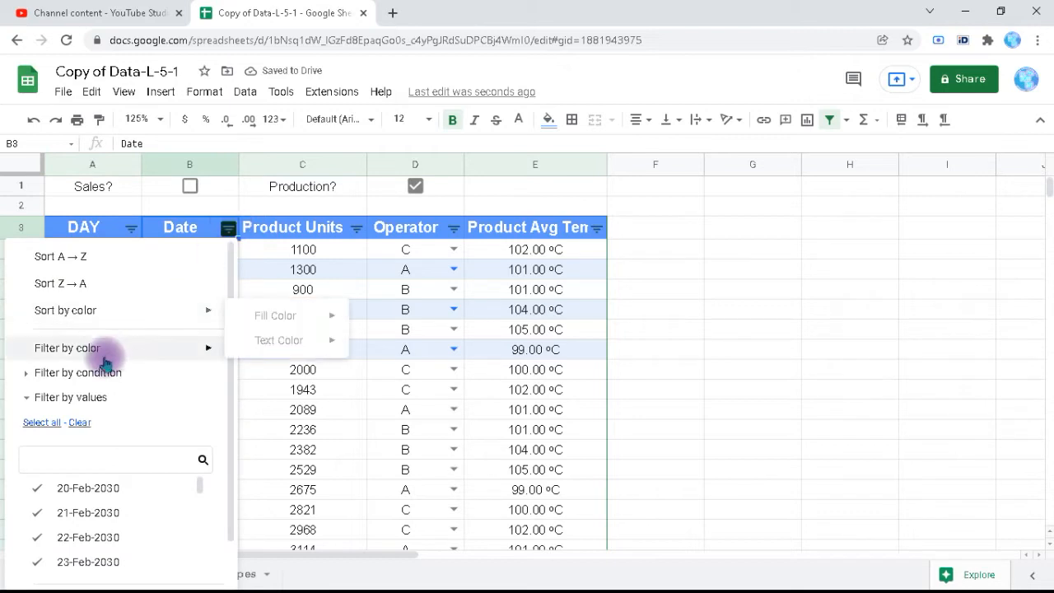
click(87, 375)
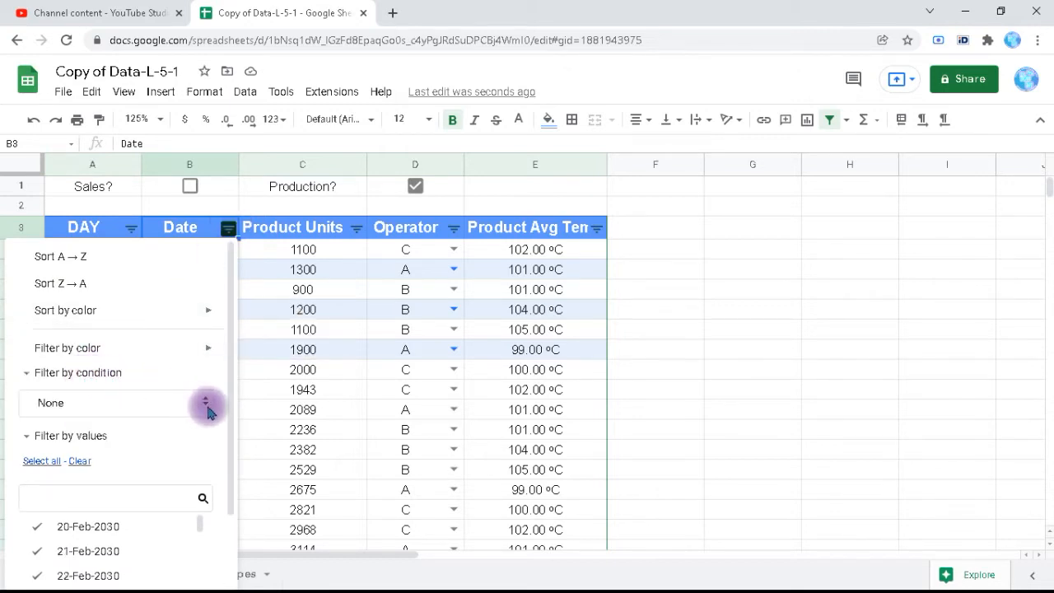
click(206, 409)
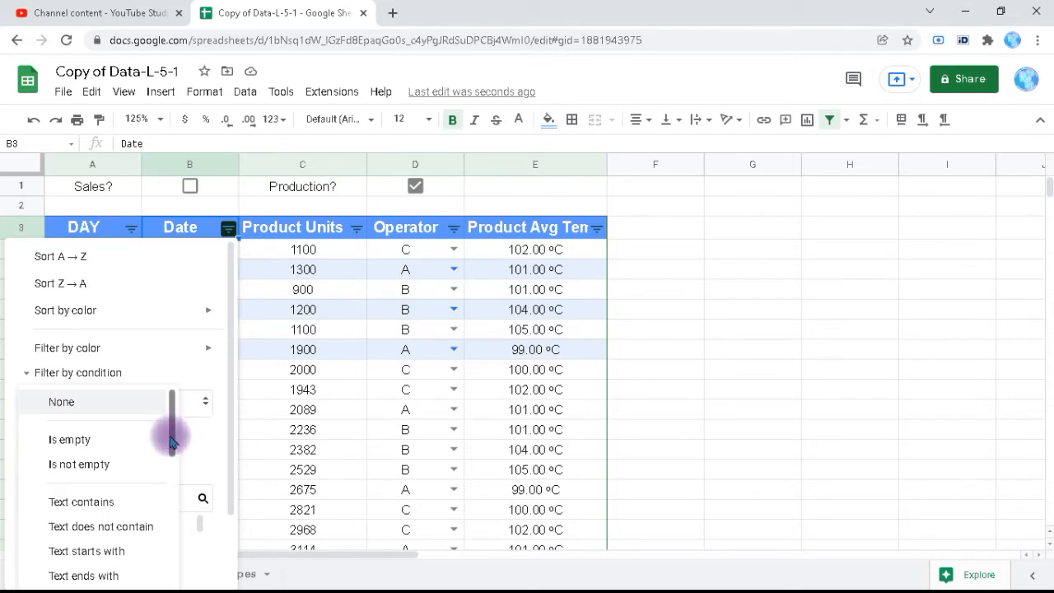
drag(170, 443, 180, 495)
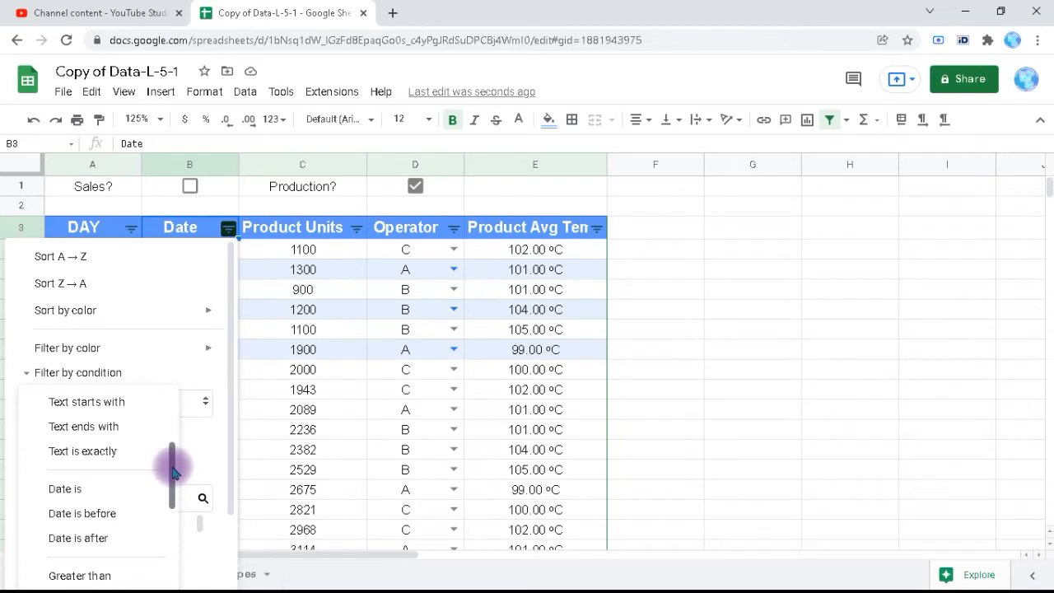
drag(170, 464, 170, 483)
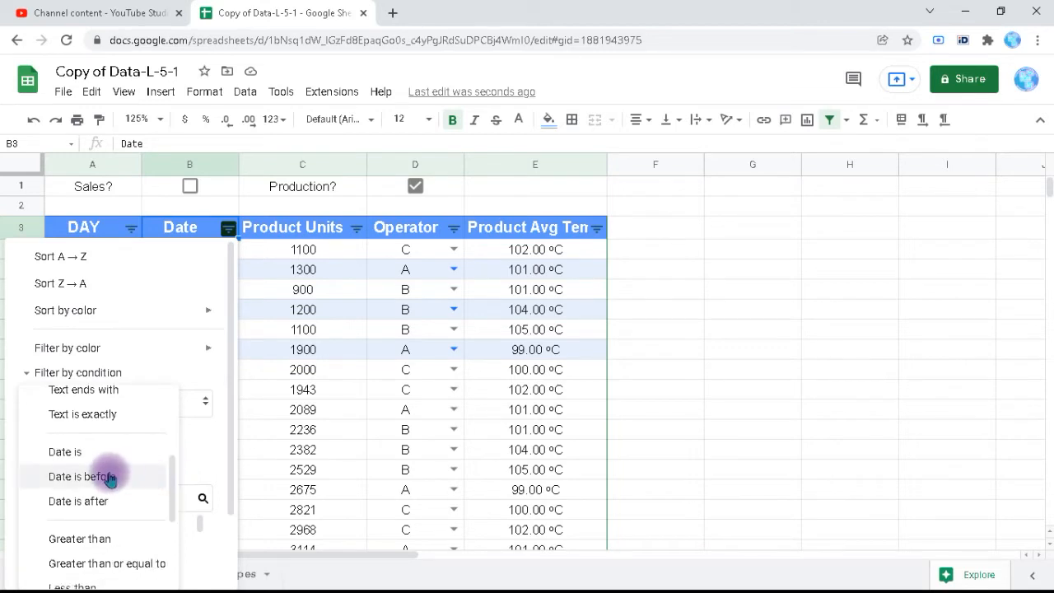
click(93, 504)
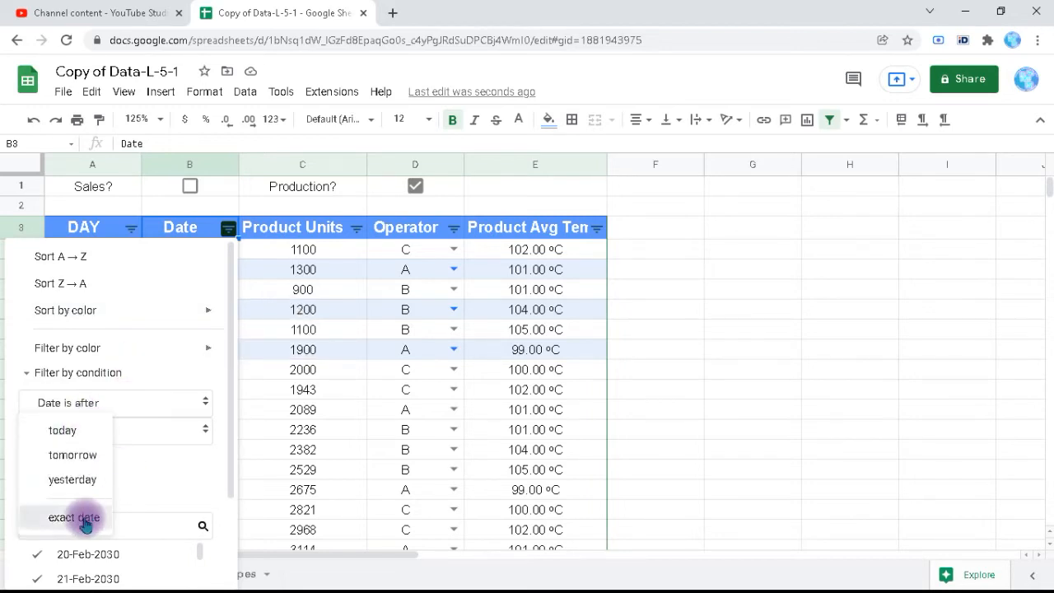
- Use the exact date 01-Mar-2030 for the Date column's filter condition and apply the filter
click(86, 522)
click(84, 466)
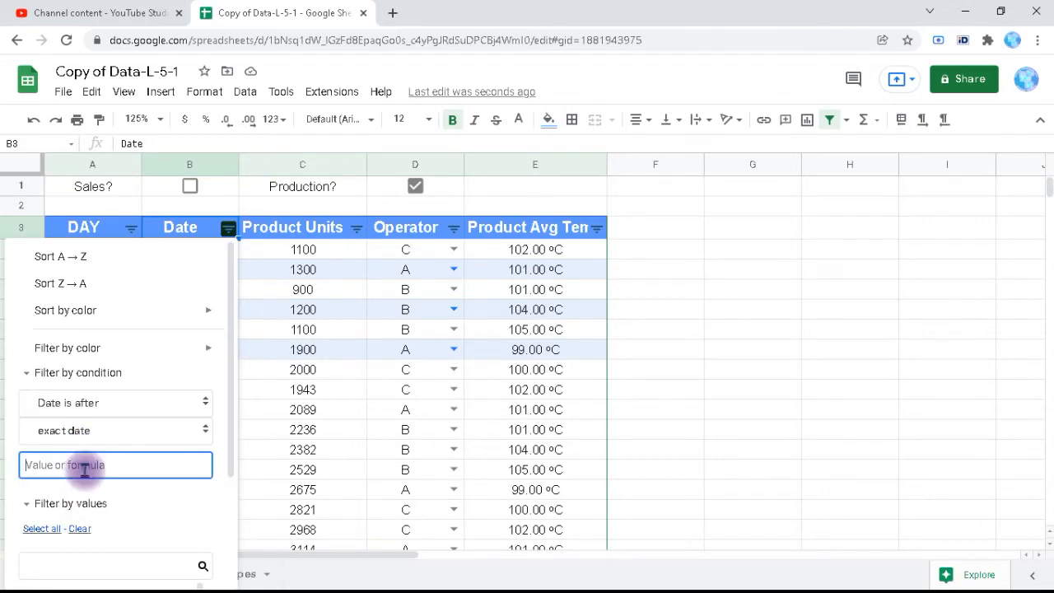
text(01-M)
text(ar-20)
text(23)
drag(232, 466, 233, 583)
click(185, 566)
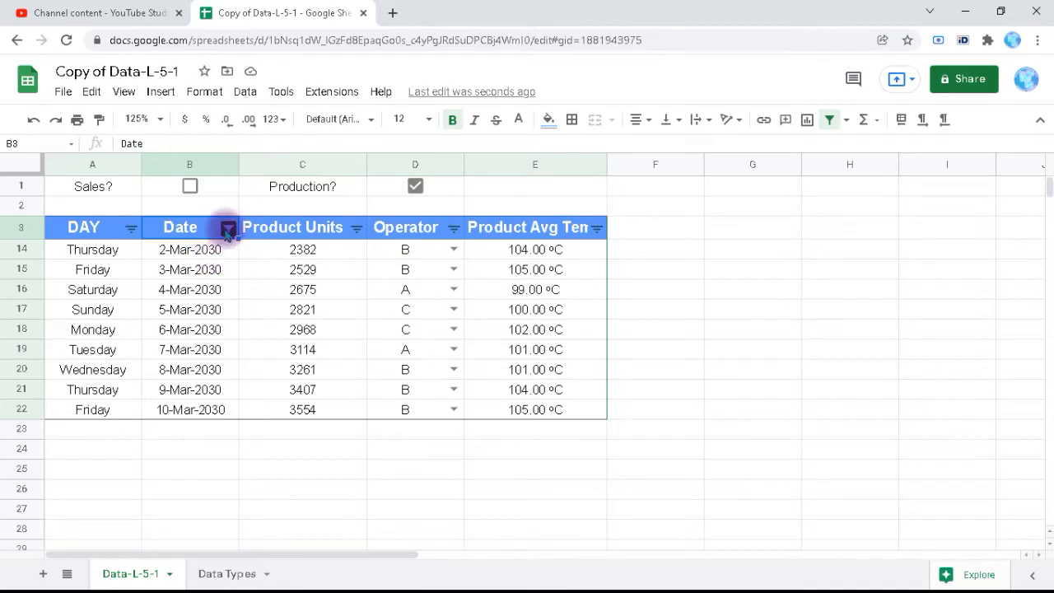
- Reset the Date column's filter condition to None and apply it to bring all dates back
click(227, 231)
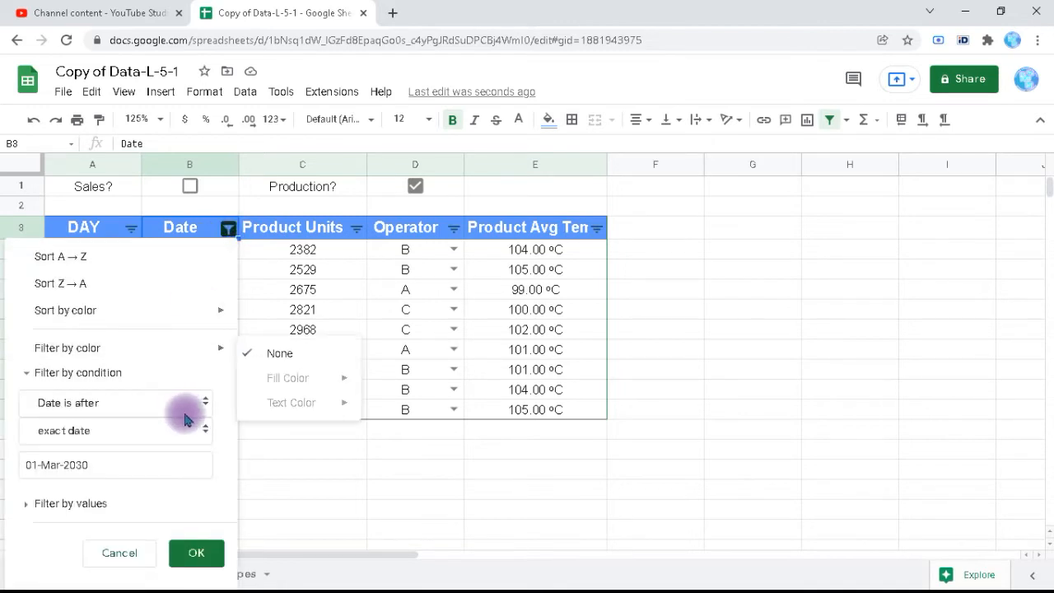
click(74, 503)
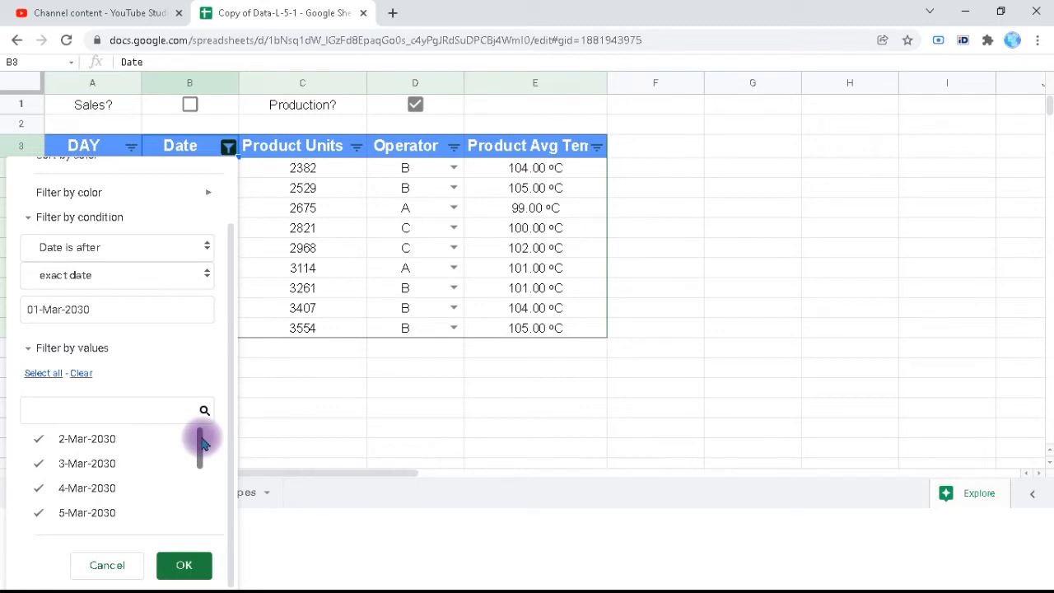
click(198, 251)
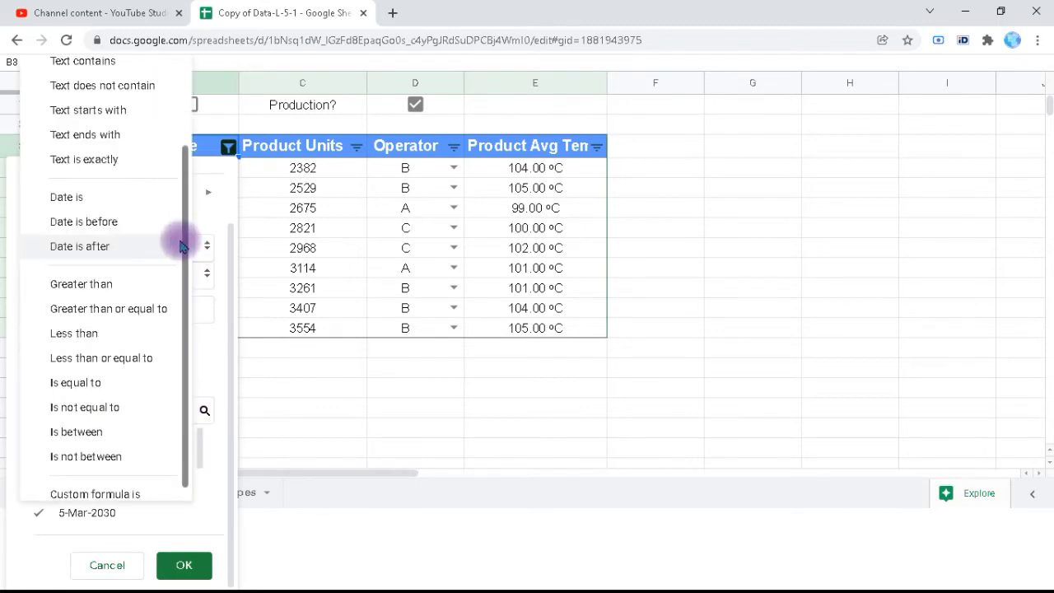
drag(187, 250, 203, 140)
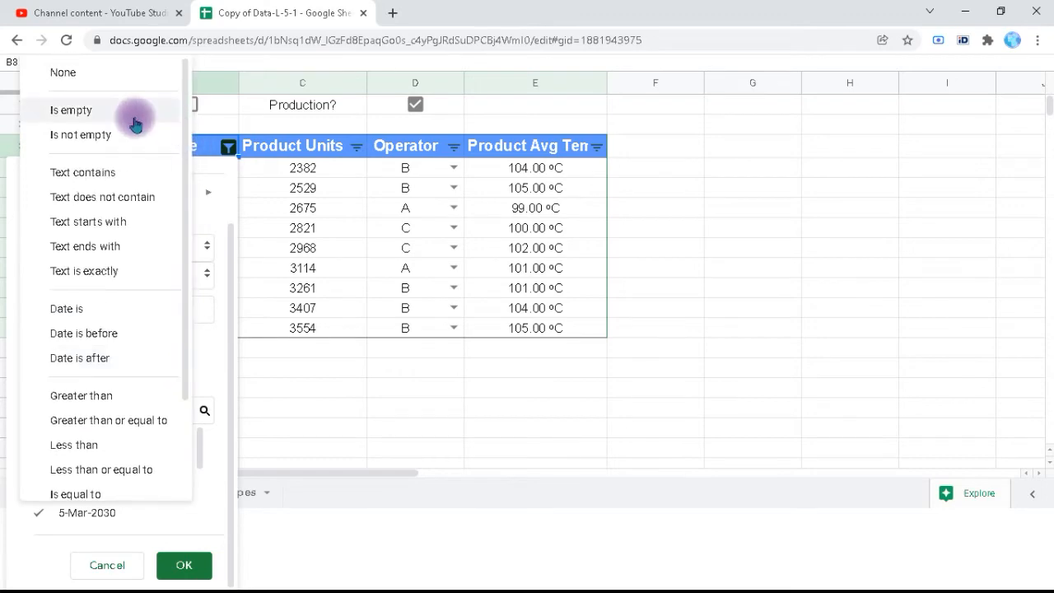
click(106, 76)
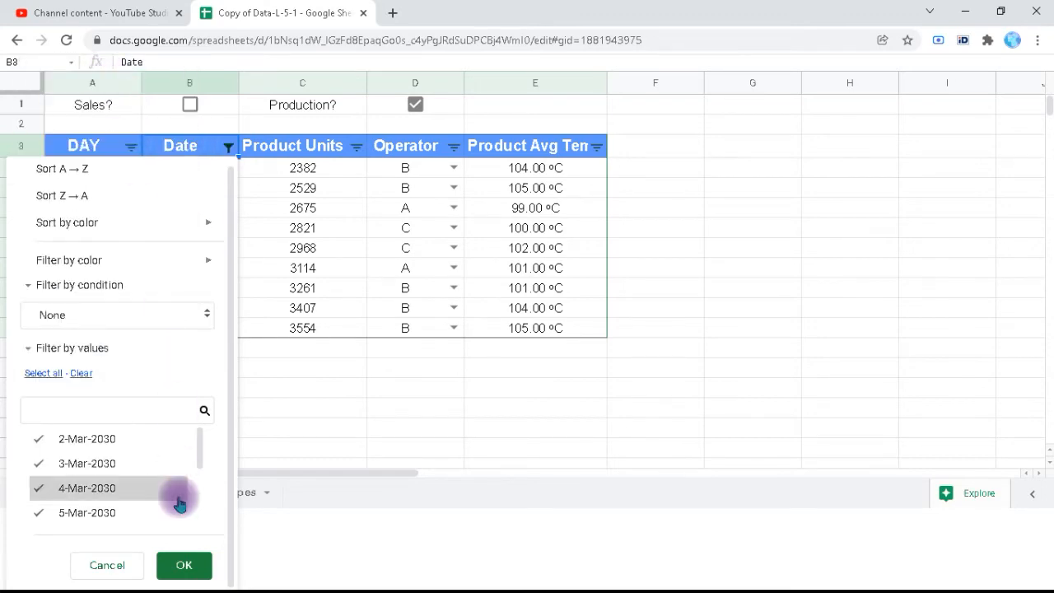
click(185, 565)
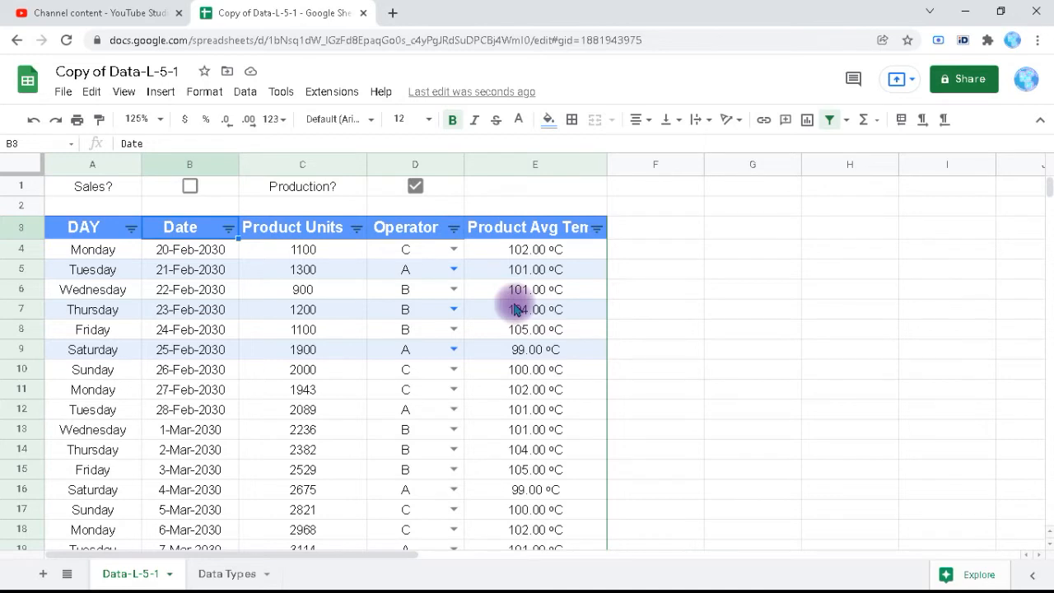
- Start a FILTER formula in cell G4 with A4:E24 as the range to filter
click(752, 253)
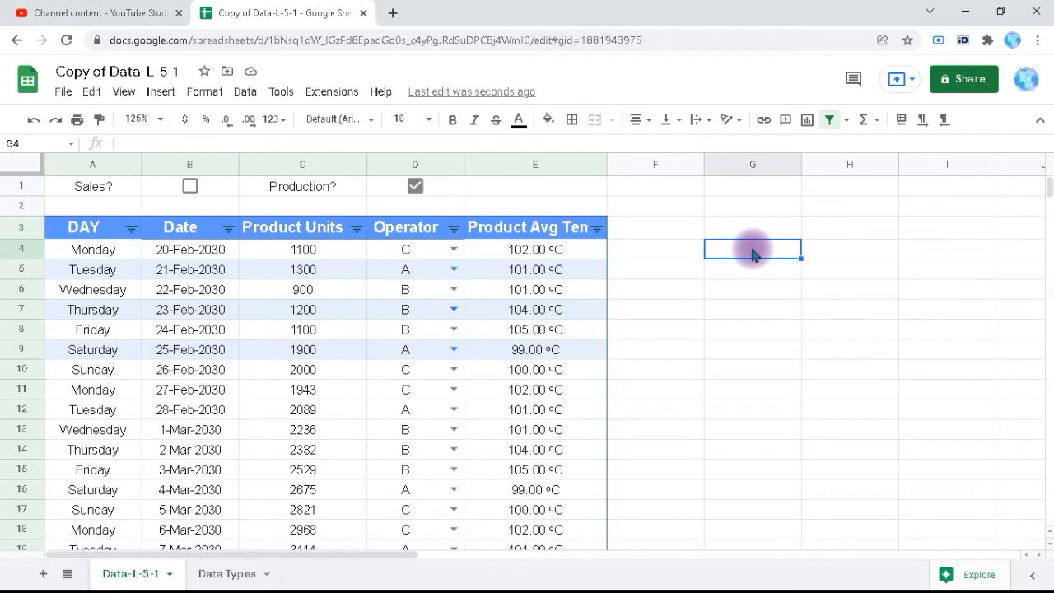
text(=)
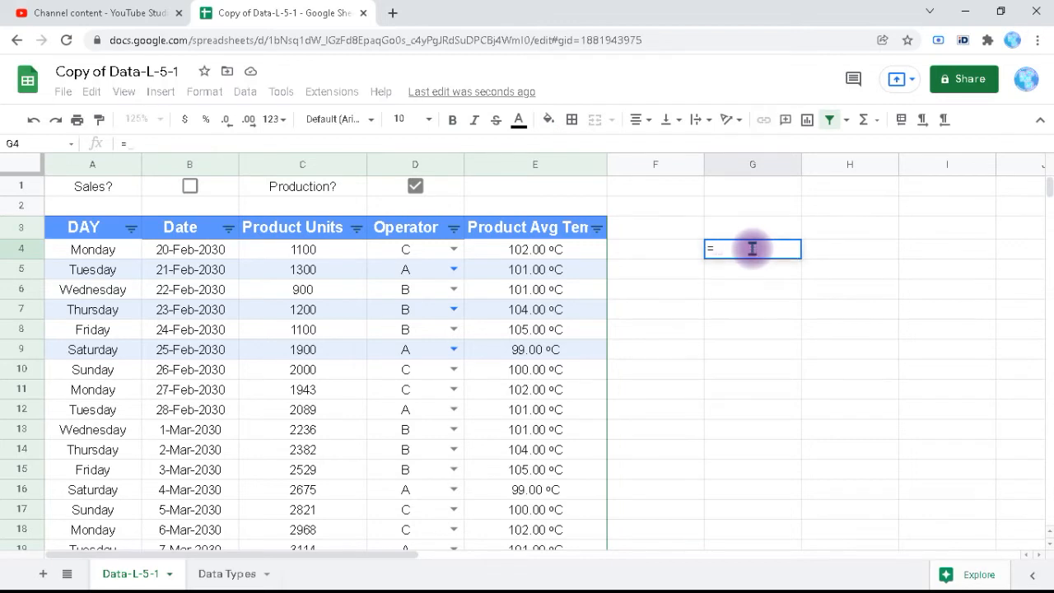
text(filter)
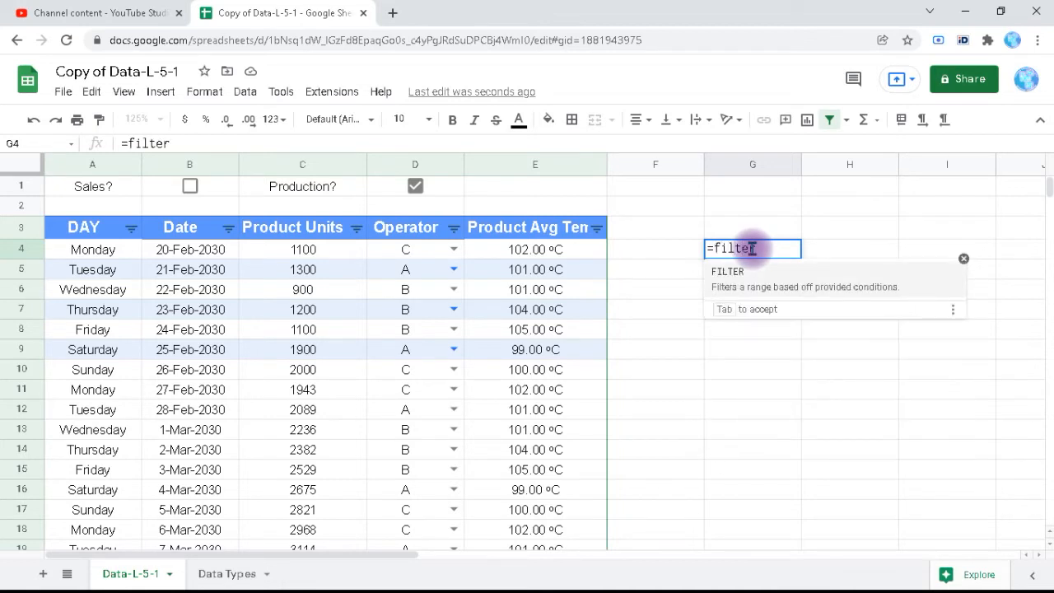
text(()
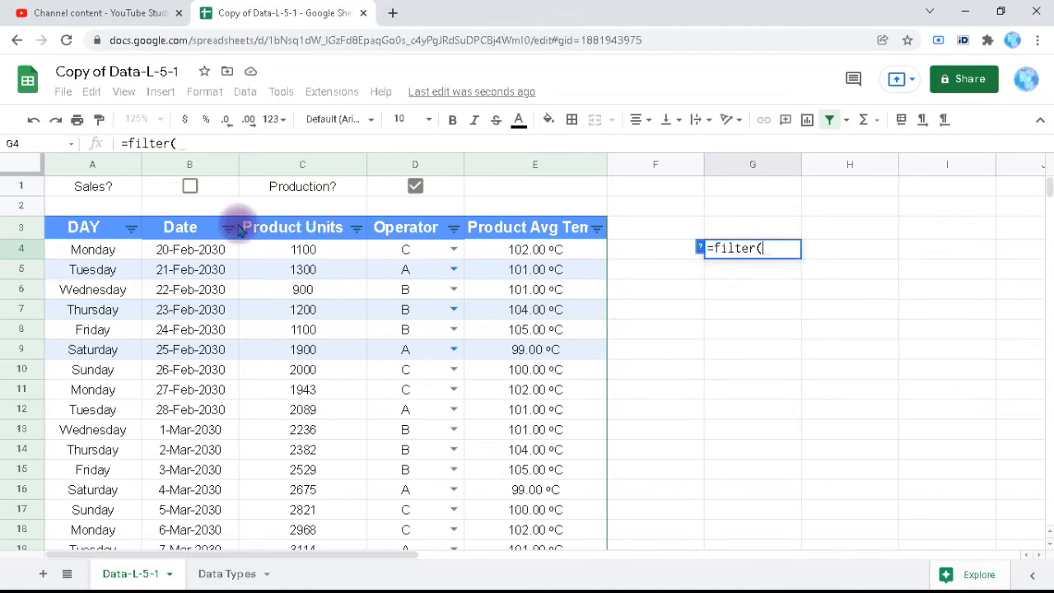
click(89, 252)
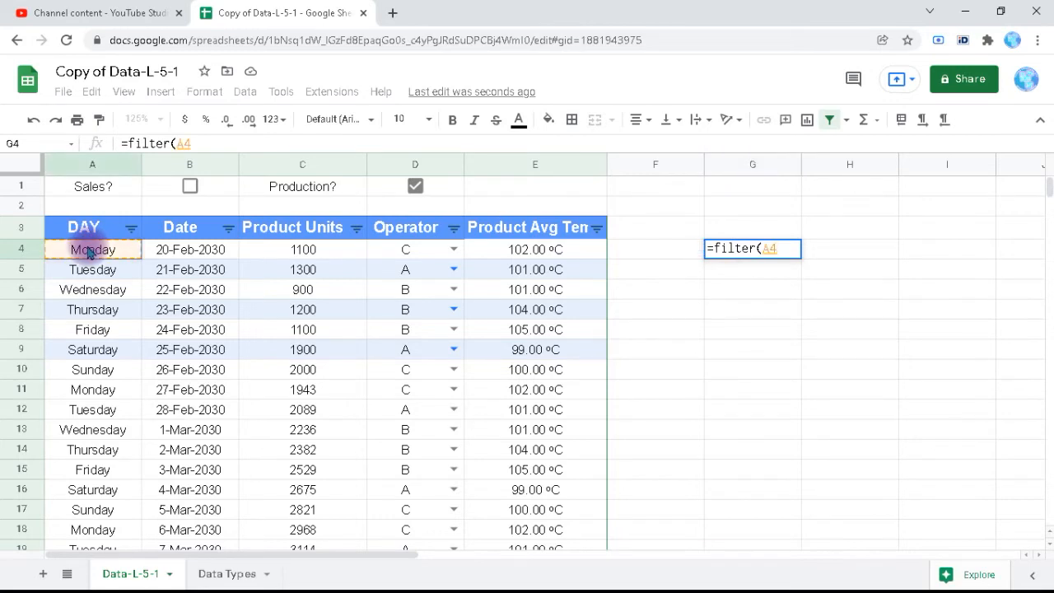
key(shift+Right)
key(shift+Right)
key(shift+Right)
key(shift+Right)
key(shift+Down)
key(shift+Down)
key(shift+Down)
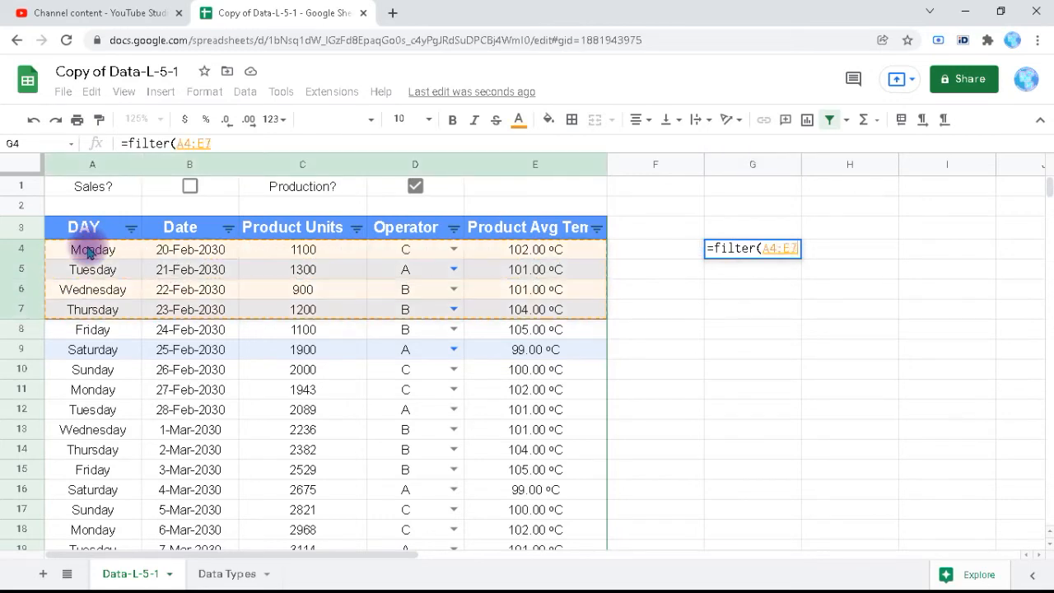
key(shift+Down)
key(shift+Down)
key(shift+Down)
key(shift+Down)
key(shift+Down)
key(shift+Down)
key(shift+Down)
key(shift+Down)
key(shift+Down)
key(shift+Down)
key(shift+Down)
key(shift+Down)
key(shift+Down)
key(shift+Down)
key(shift+Down)
key(shift+Down)
key(shift+Down)
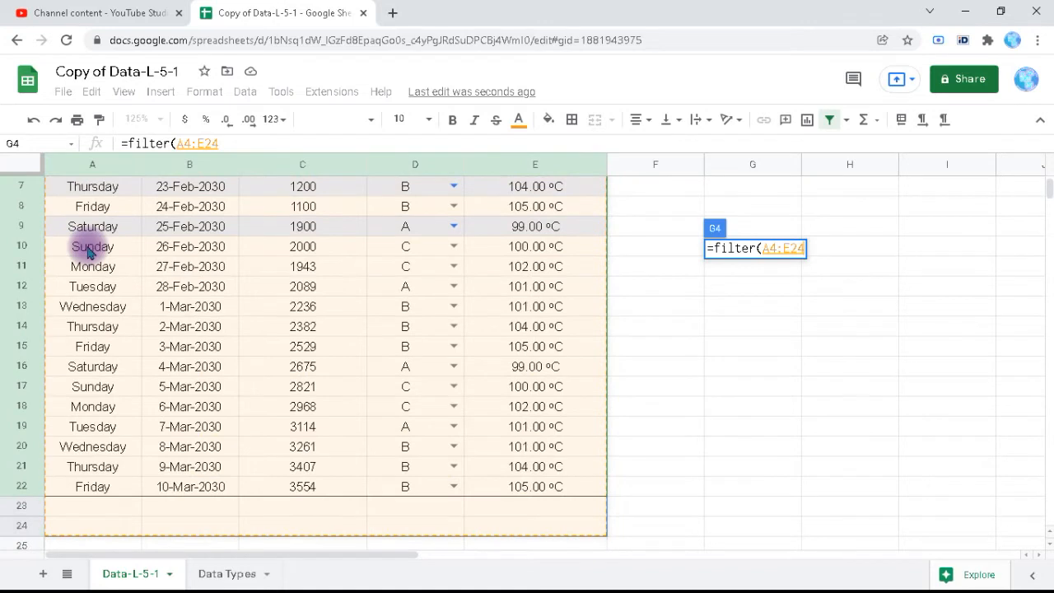
- Complete the FILTER formula in G4 with the condition D4:D24="B" and enter it
text(,)
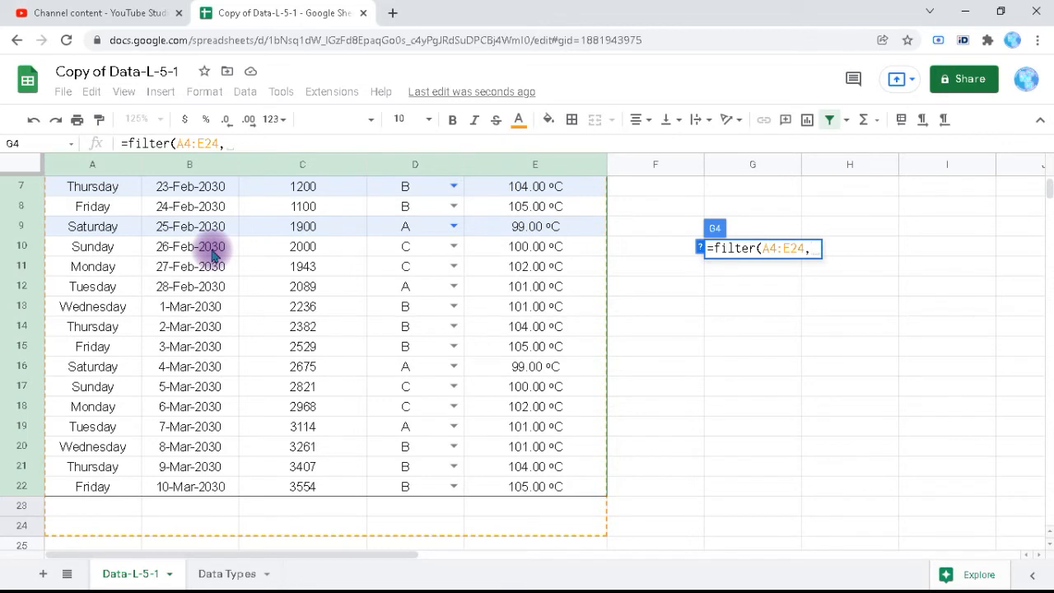
text(d)
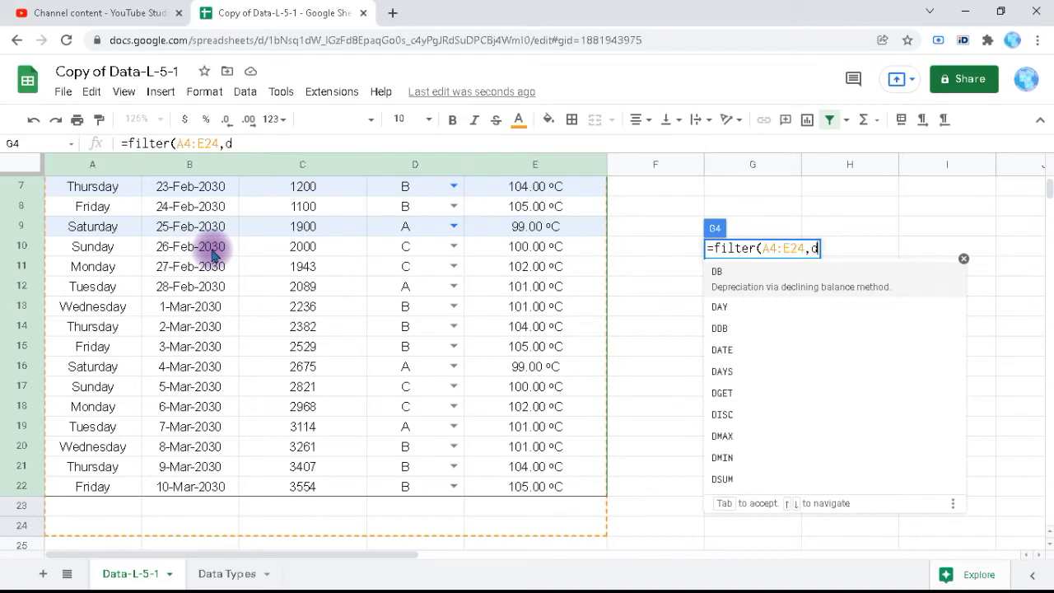
text(4)
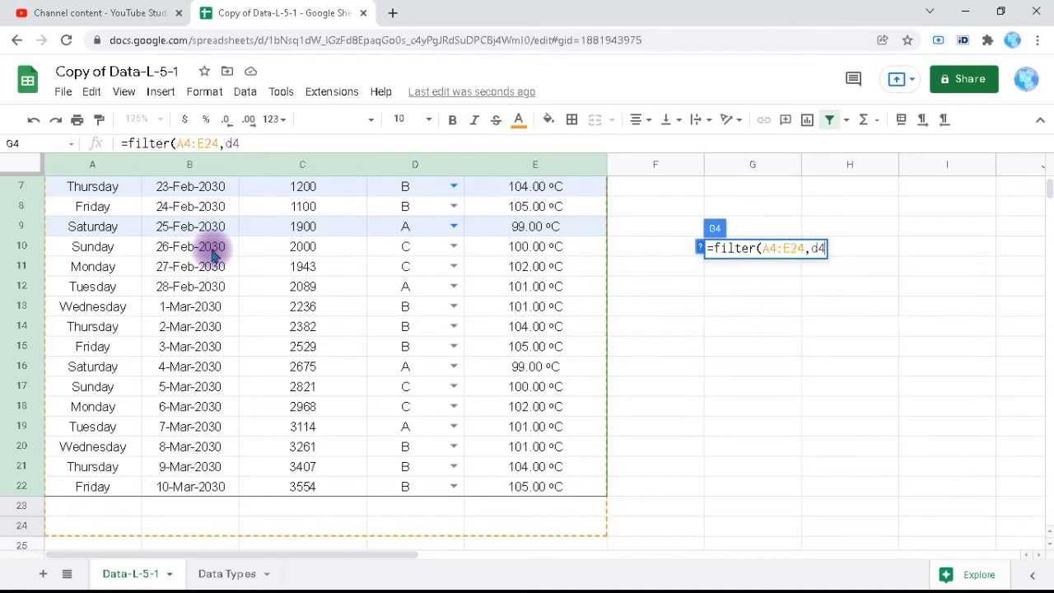
text(:)
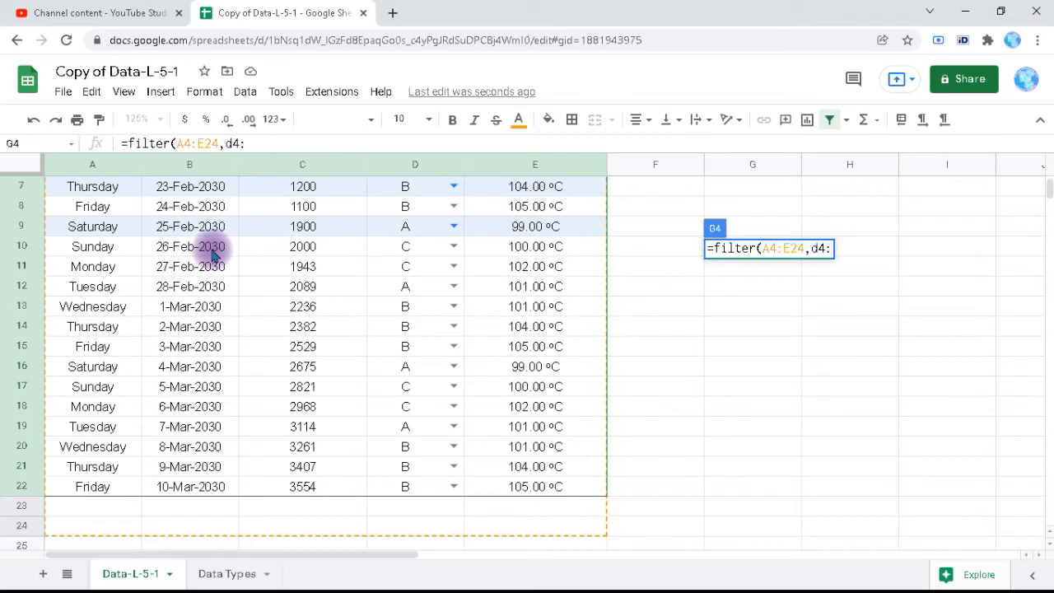
text(d24=)
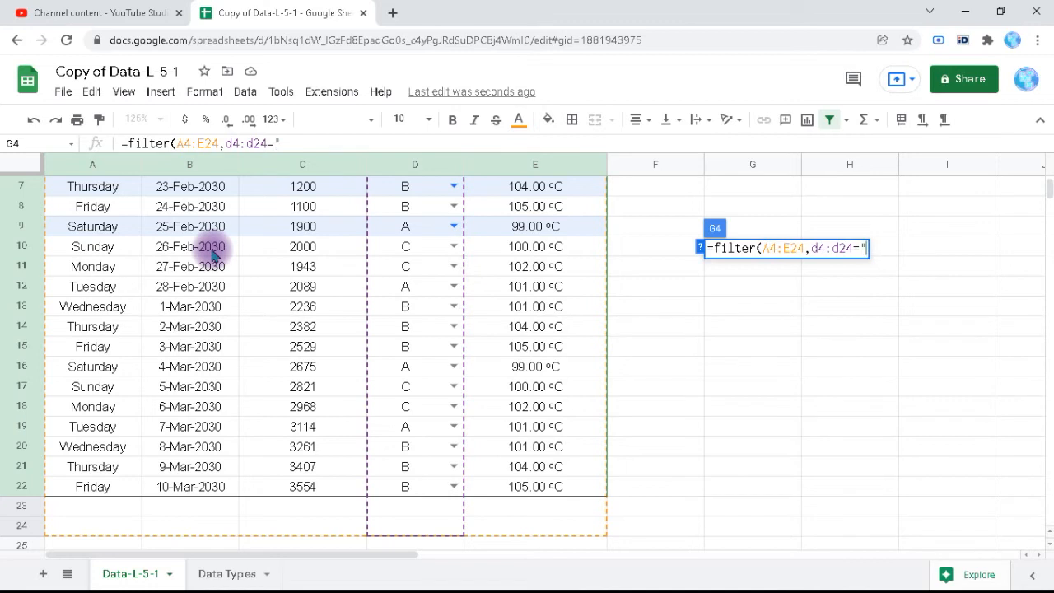
text("B"))
key(Return)
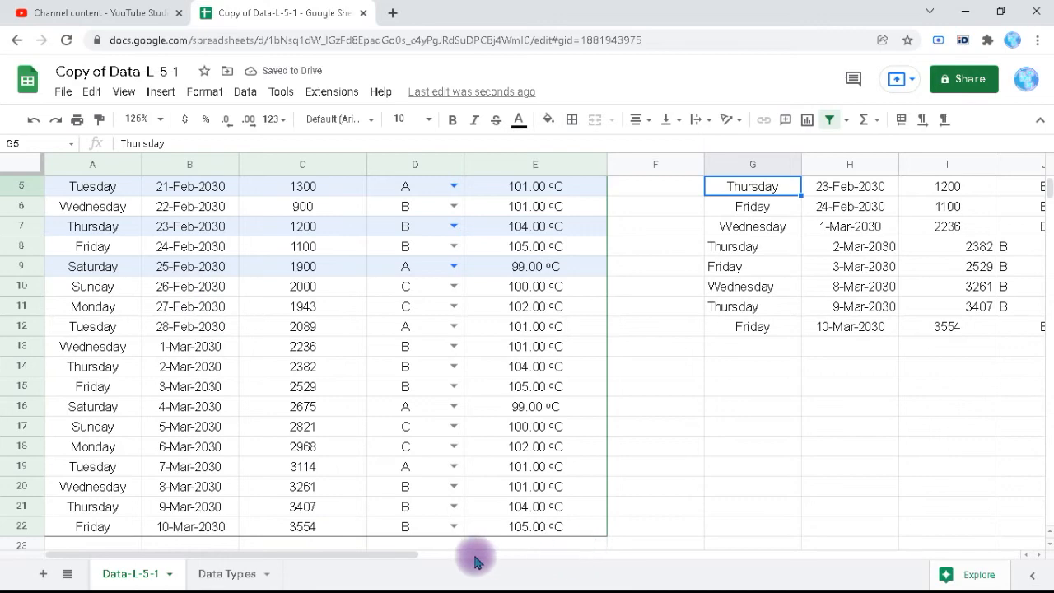
drag(405, 556, 598, 555)
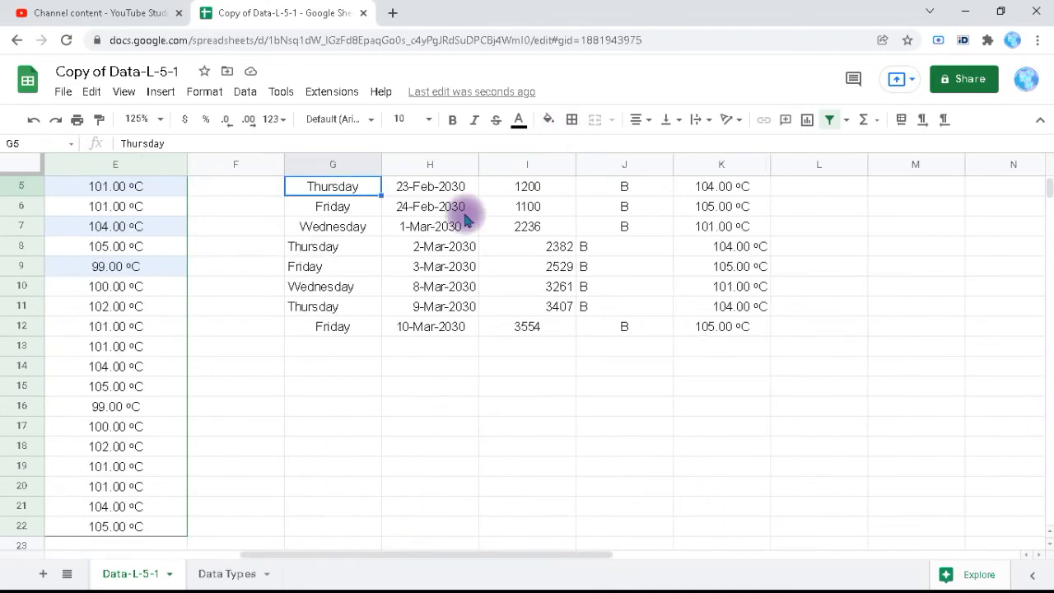
key(shift+Down)
key(shift+Down)
key(shift+Down)
key(shift+Down)
key(shift+Down)
key(shift+Down)
key(shift+Down)
key(Up)
key(Up)
key(Down)
key(Down)
key(shift+Right)
key(shift+Right)
- Center-align the FILTER formula's results in G4:K12 horizontally
key(Up)
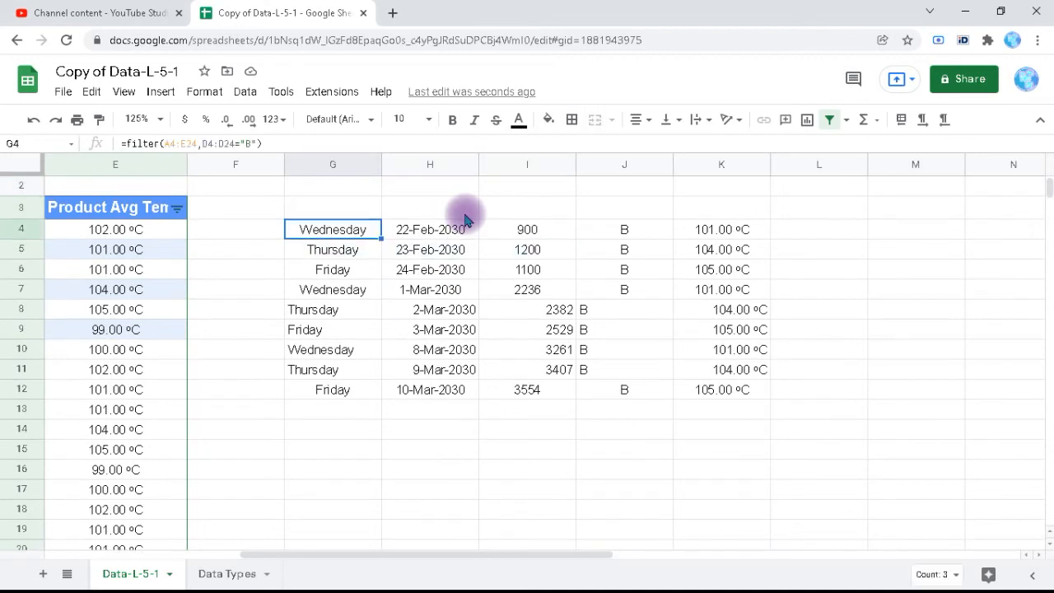
key(shift+Right)
key(shift+Right)
key(shift+Right)
key(shift+Right)
key(shift+Down)
key(shift+Down)
key(shift+Down)
key(shift+Down)
key(shift+Down)
key(shift+Down)
key(shift+Down)
key(shift+Down)
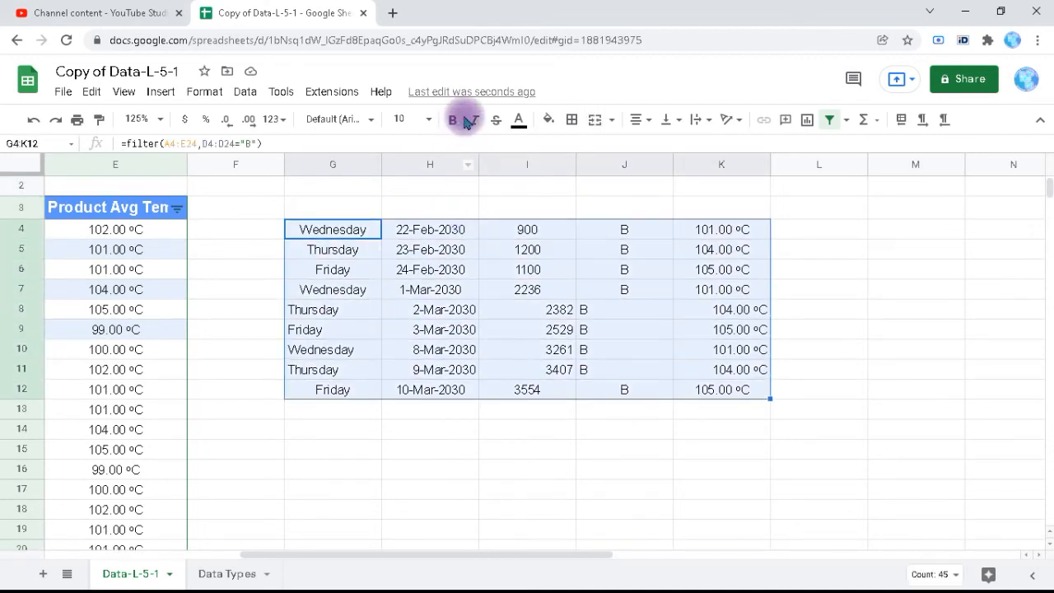
click(631, 120)
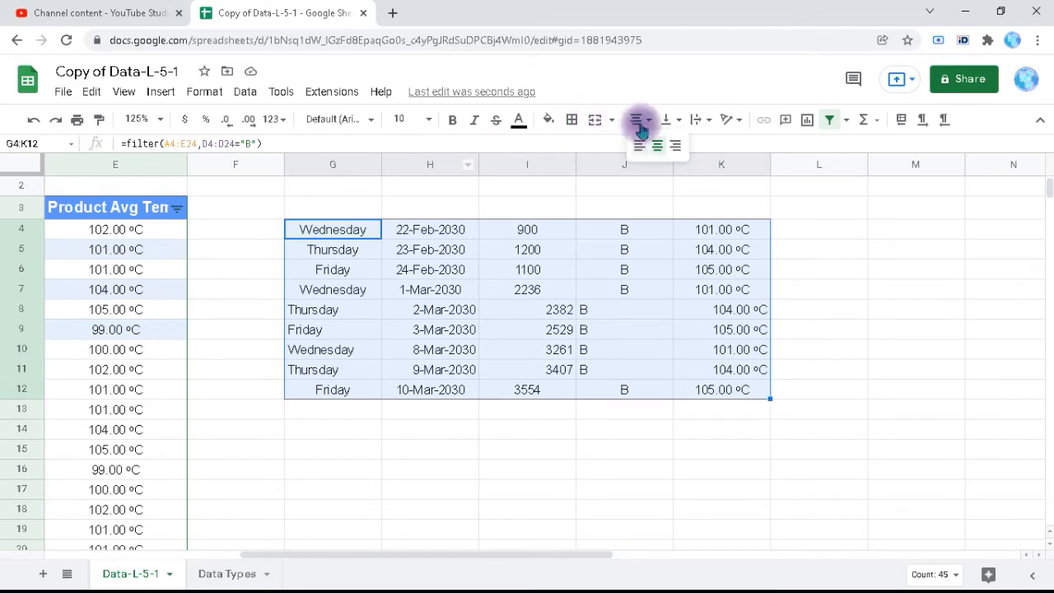
click(656, 148)
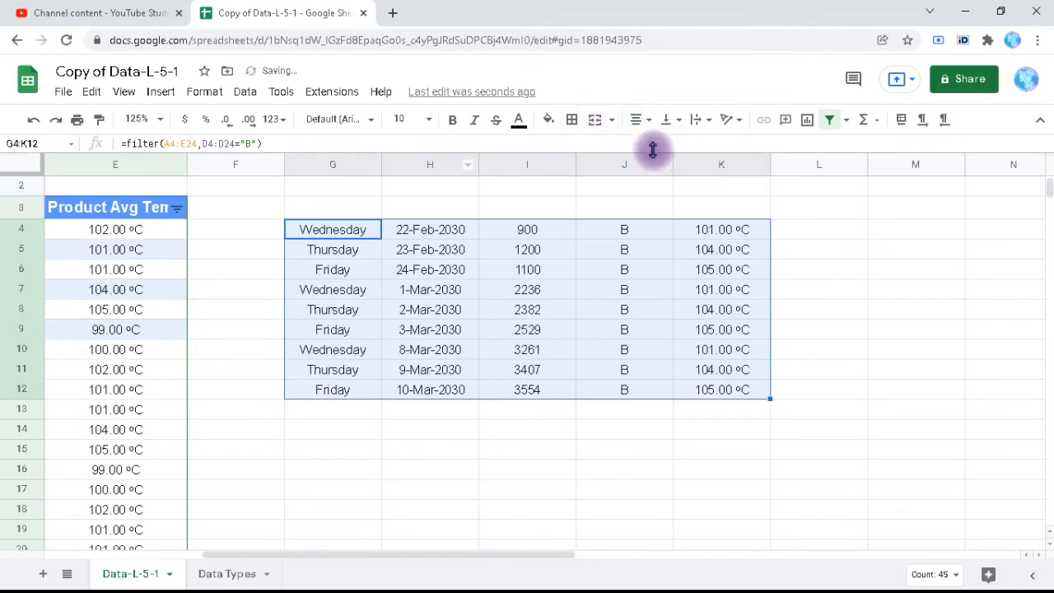
- Fill cell G6, the first Friday in the formula results, with orange
click(629, 252)
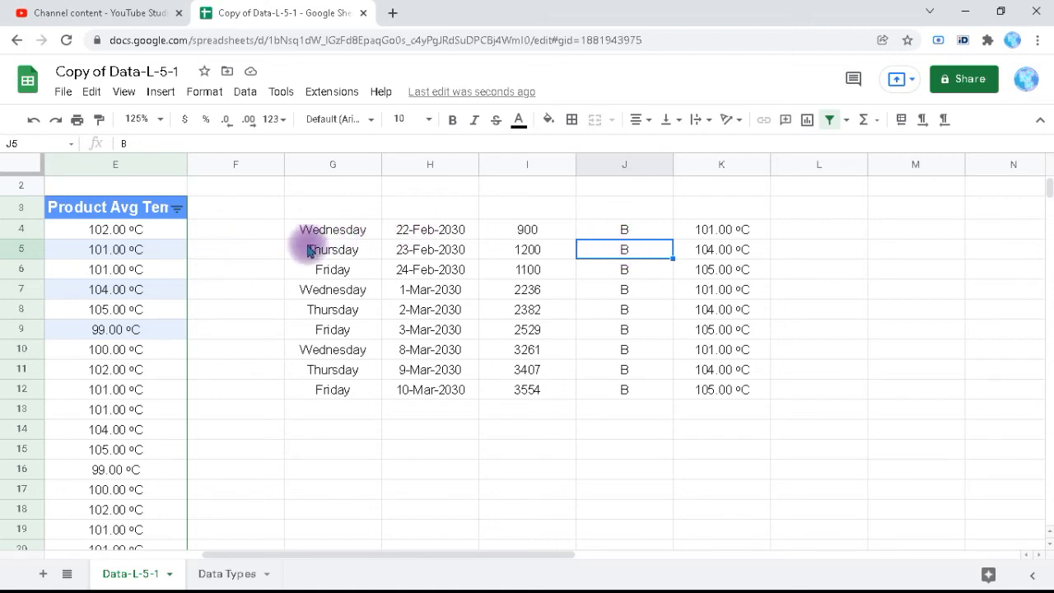
click(330, 271)
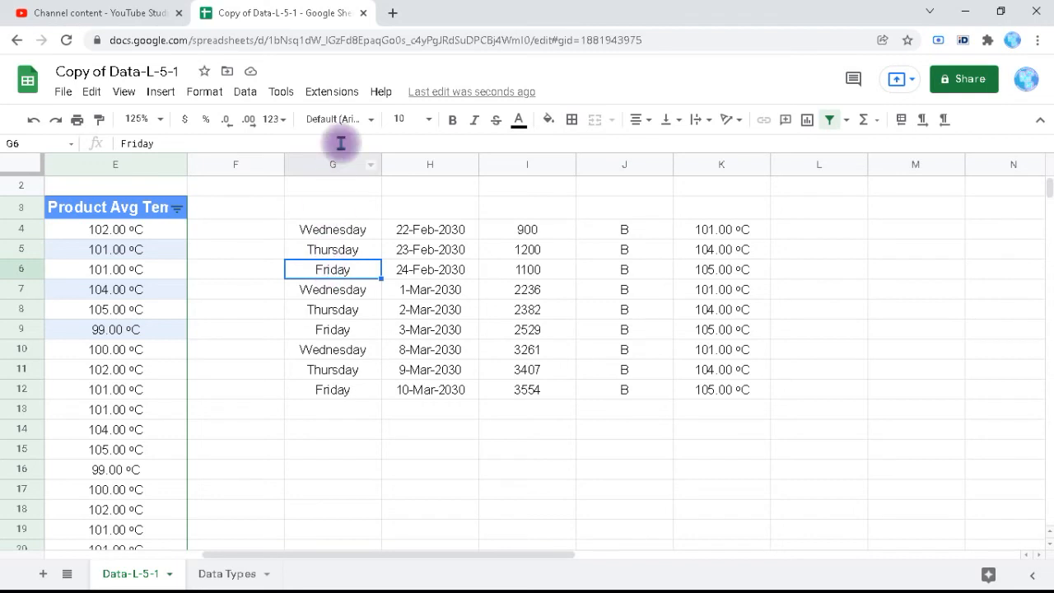
click(553, 121)
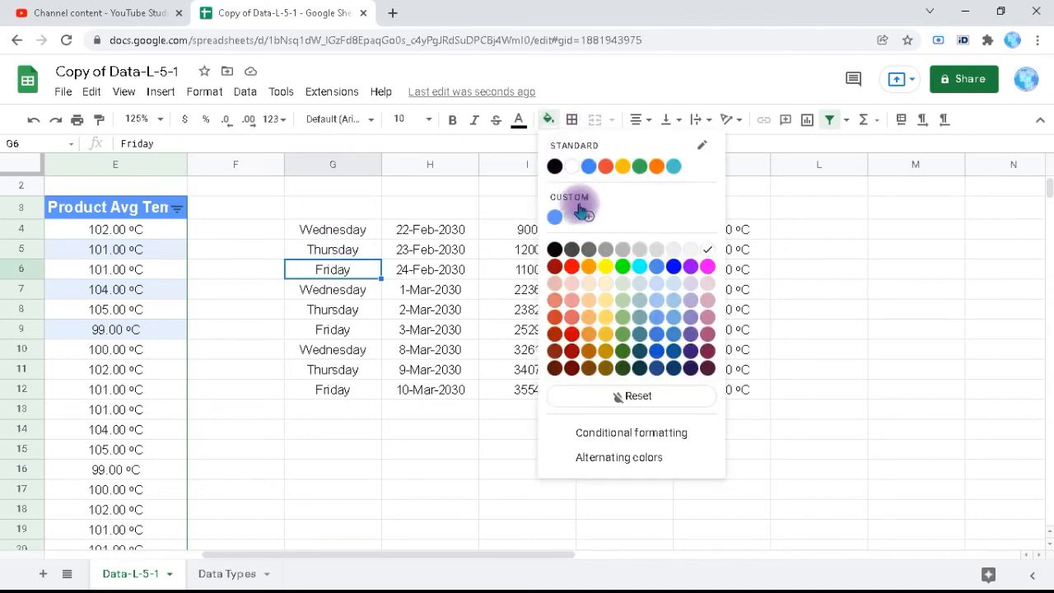
click(585, 270)
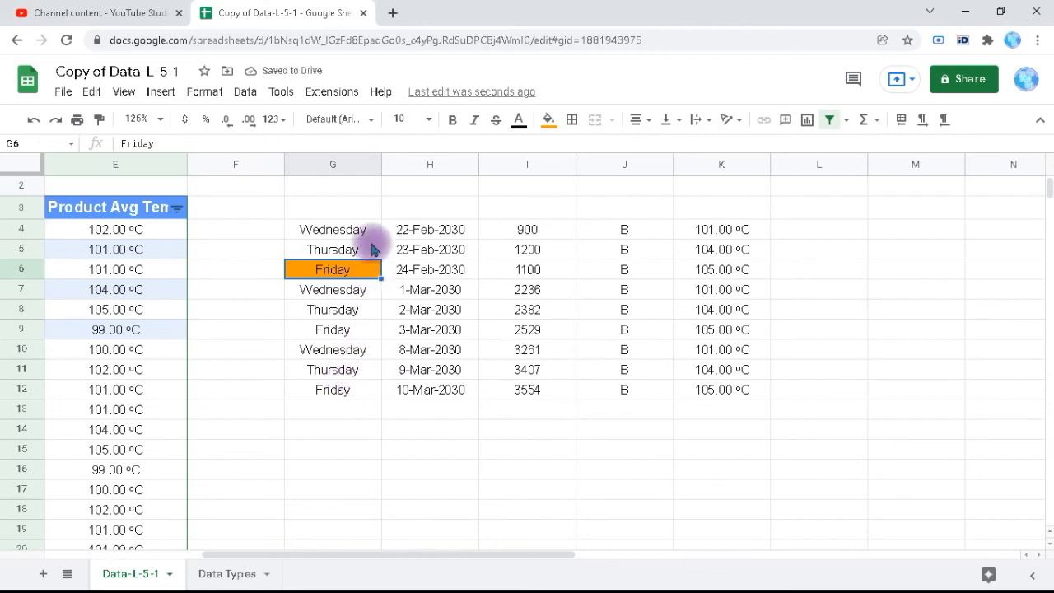
- Remove the production table's filter and create a new one over the formula results, using G3:K3 as the header row
click(331, 212)
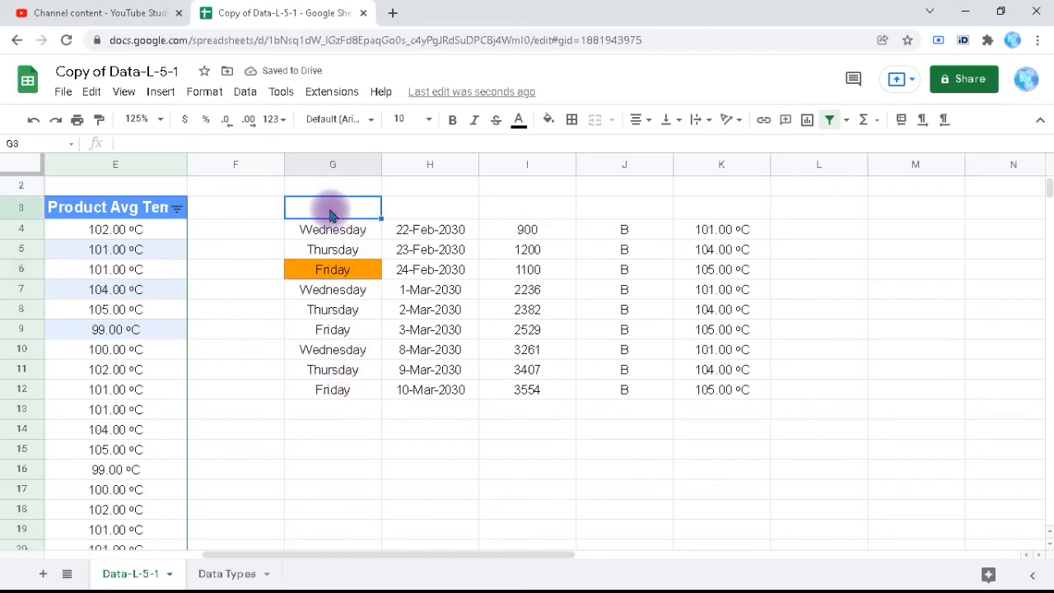
key(shift+Right)
key(shift+Right)
key(shift+Right)
key(shift+Right)
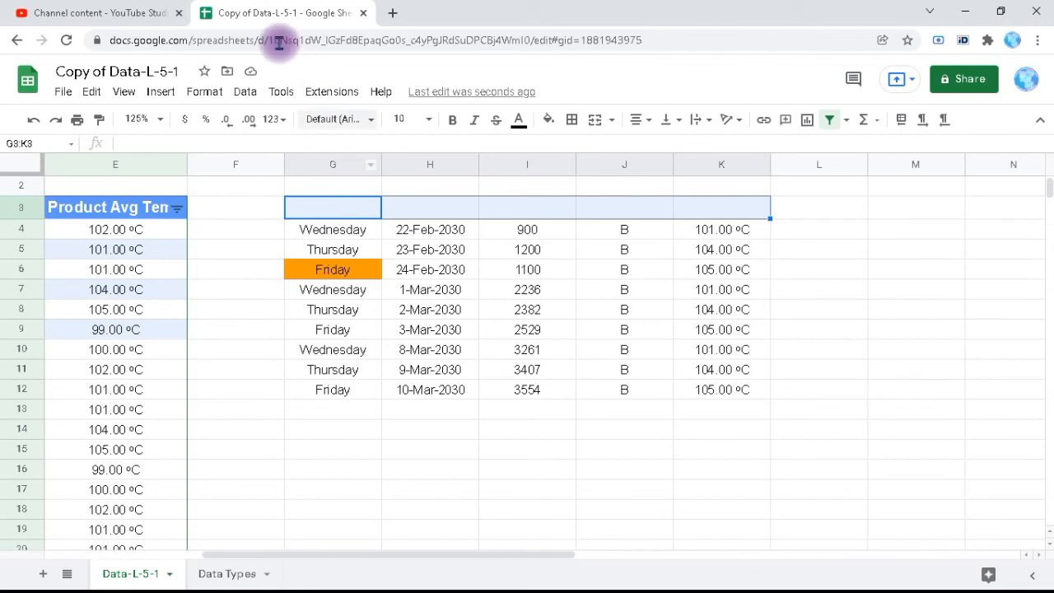
click(245, 91)
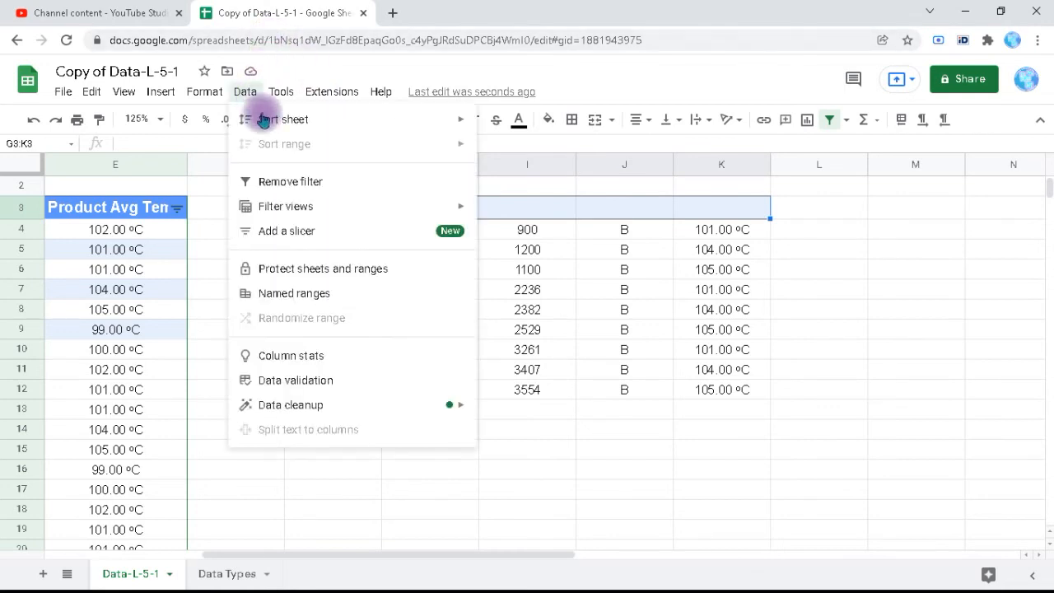
click(313, 184)
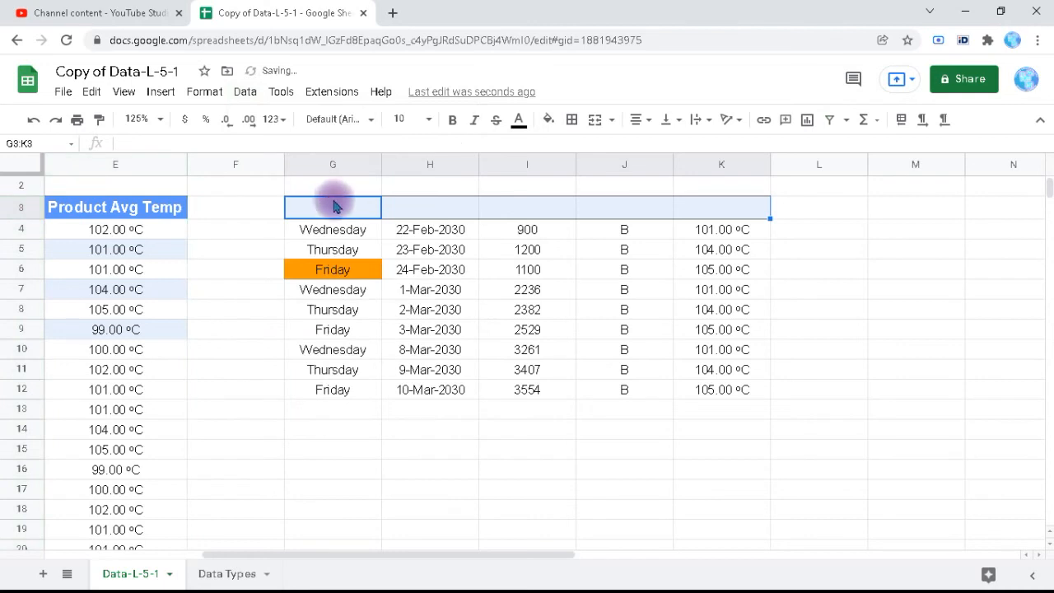
click(247, 93)
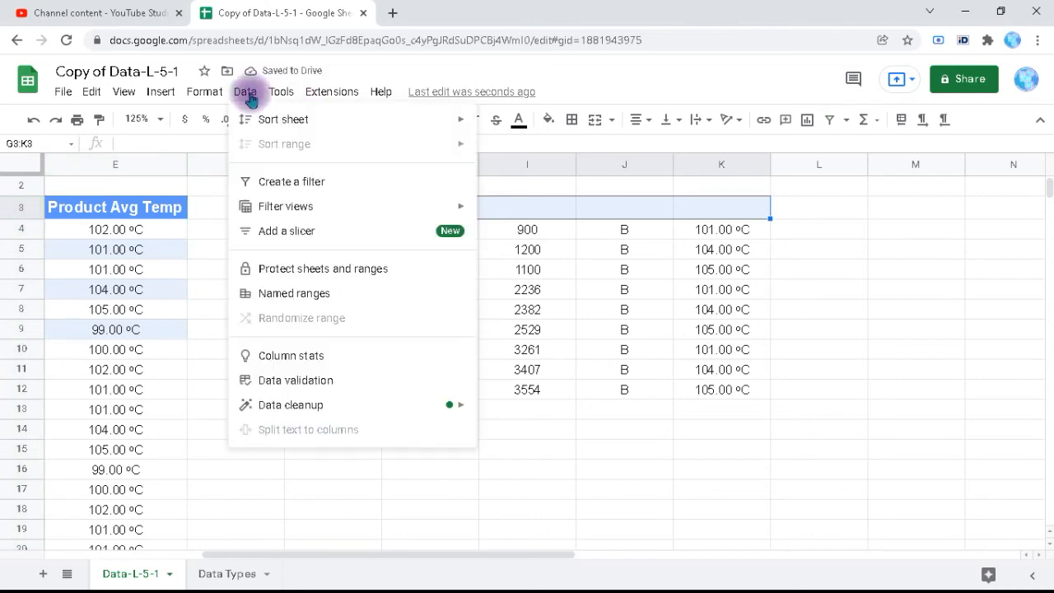
click(301, 184)
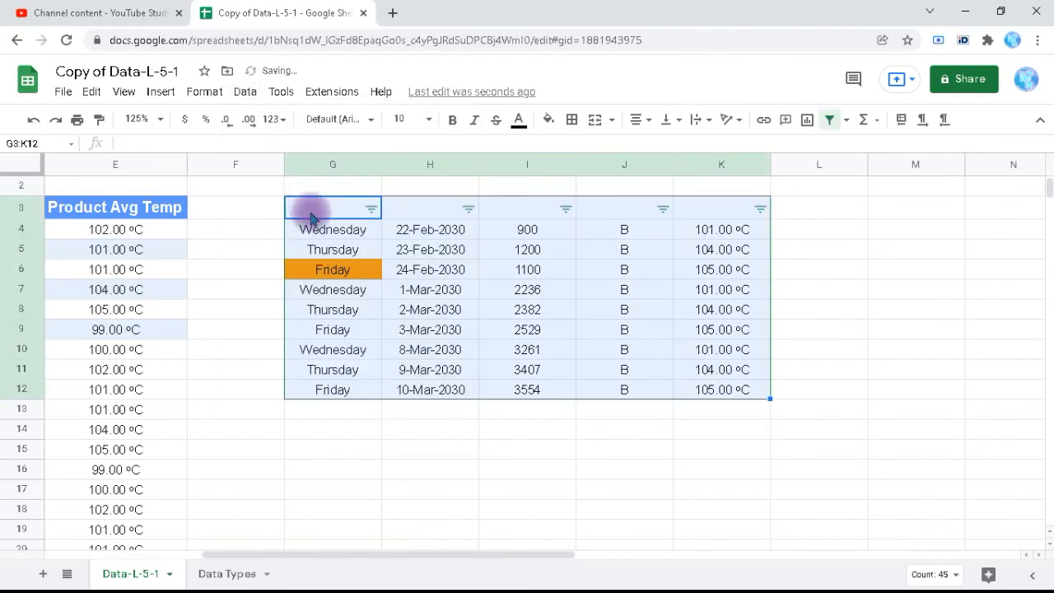
- Filter column G of the formula results by the orange fill color
click(371, 210)
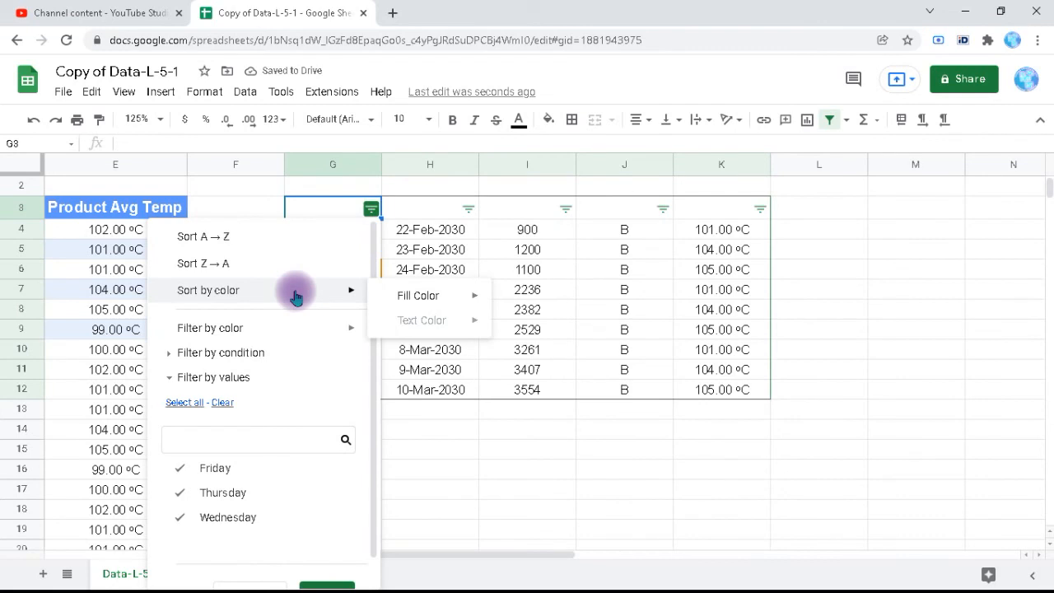
mouse_move(280, 328)
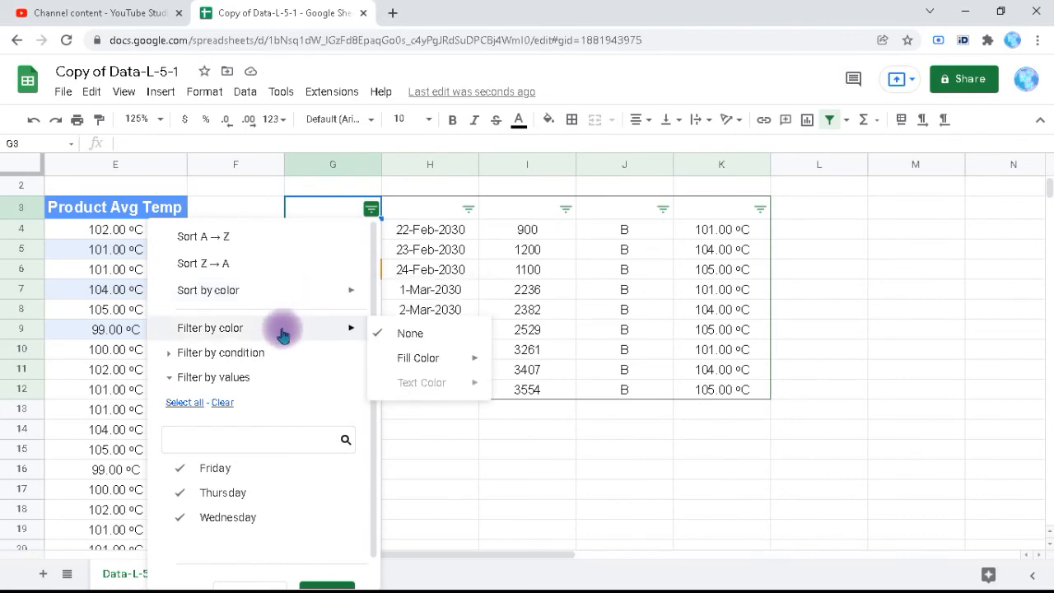
mouse_move(404, 356)
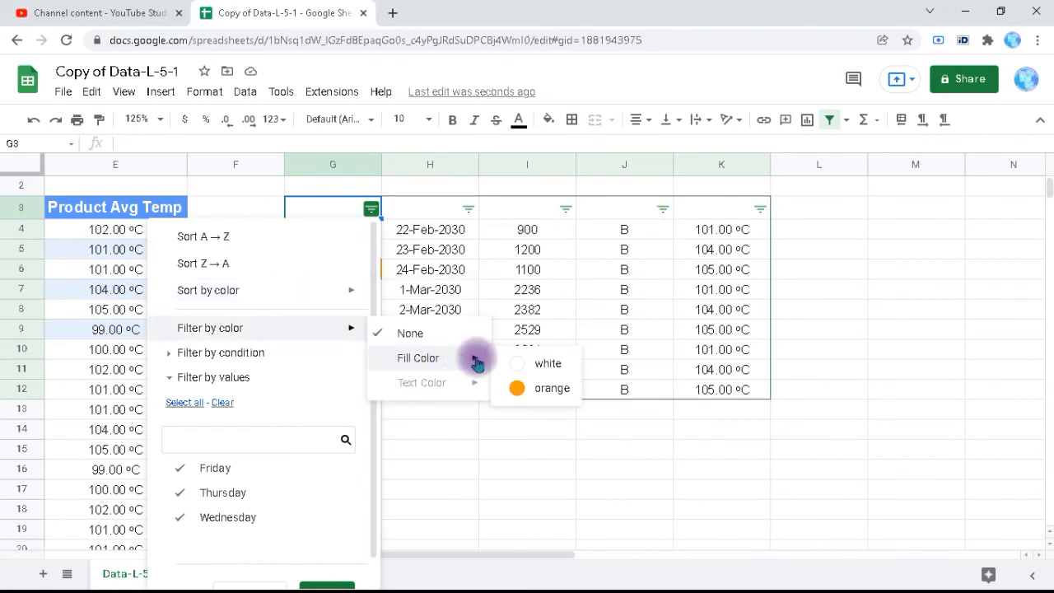
click(528, 391)
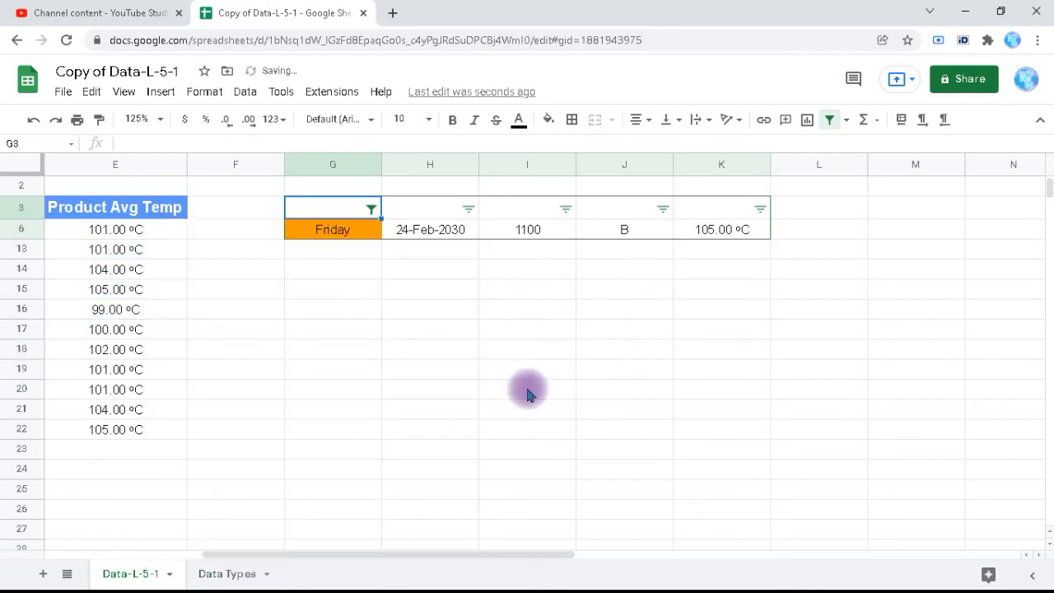